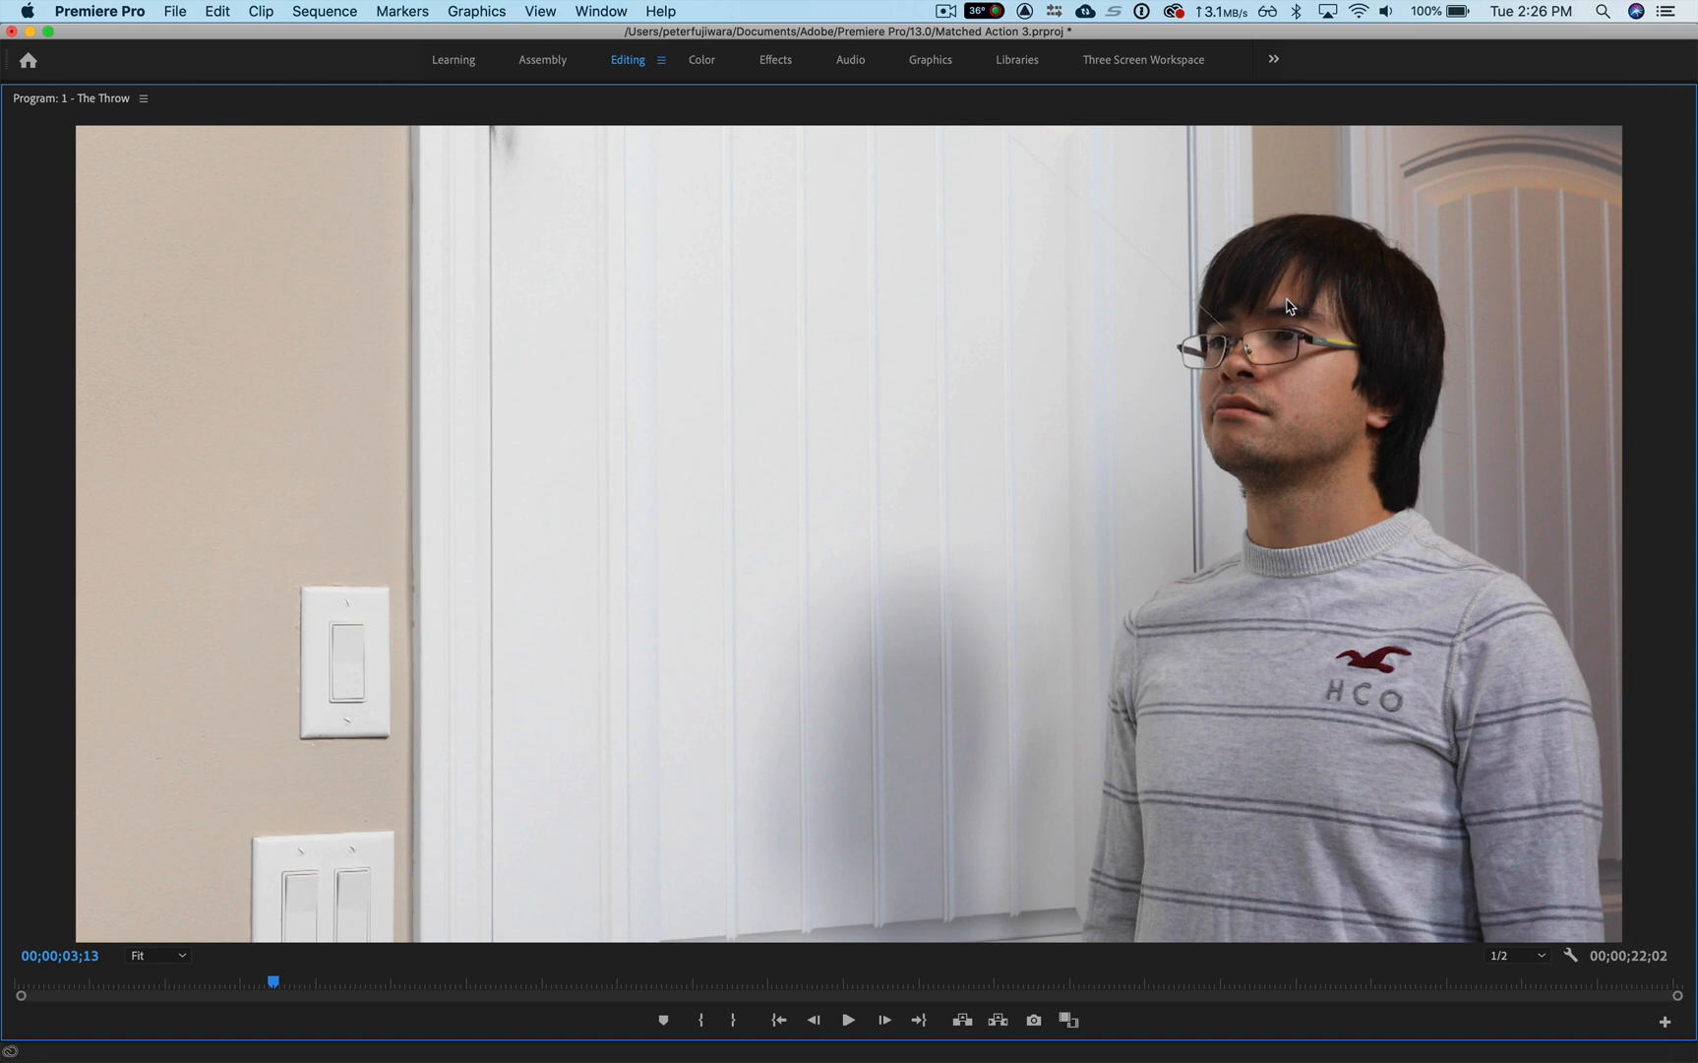
# Step: Export the sequence frame at 00;00;03;13 as a JPEG still and import it into the project
pyautogui.press('`')
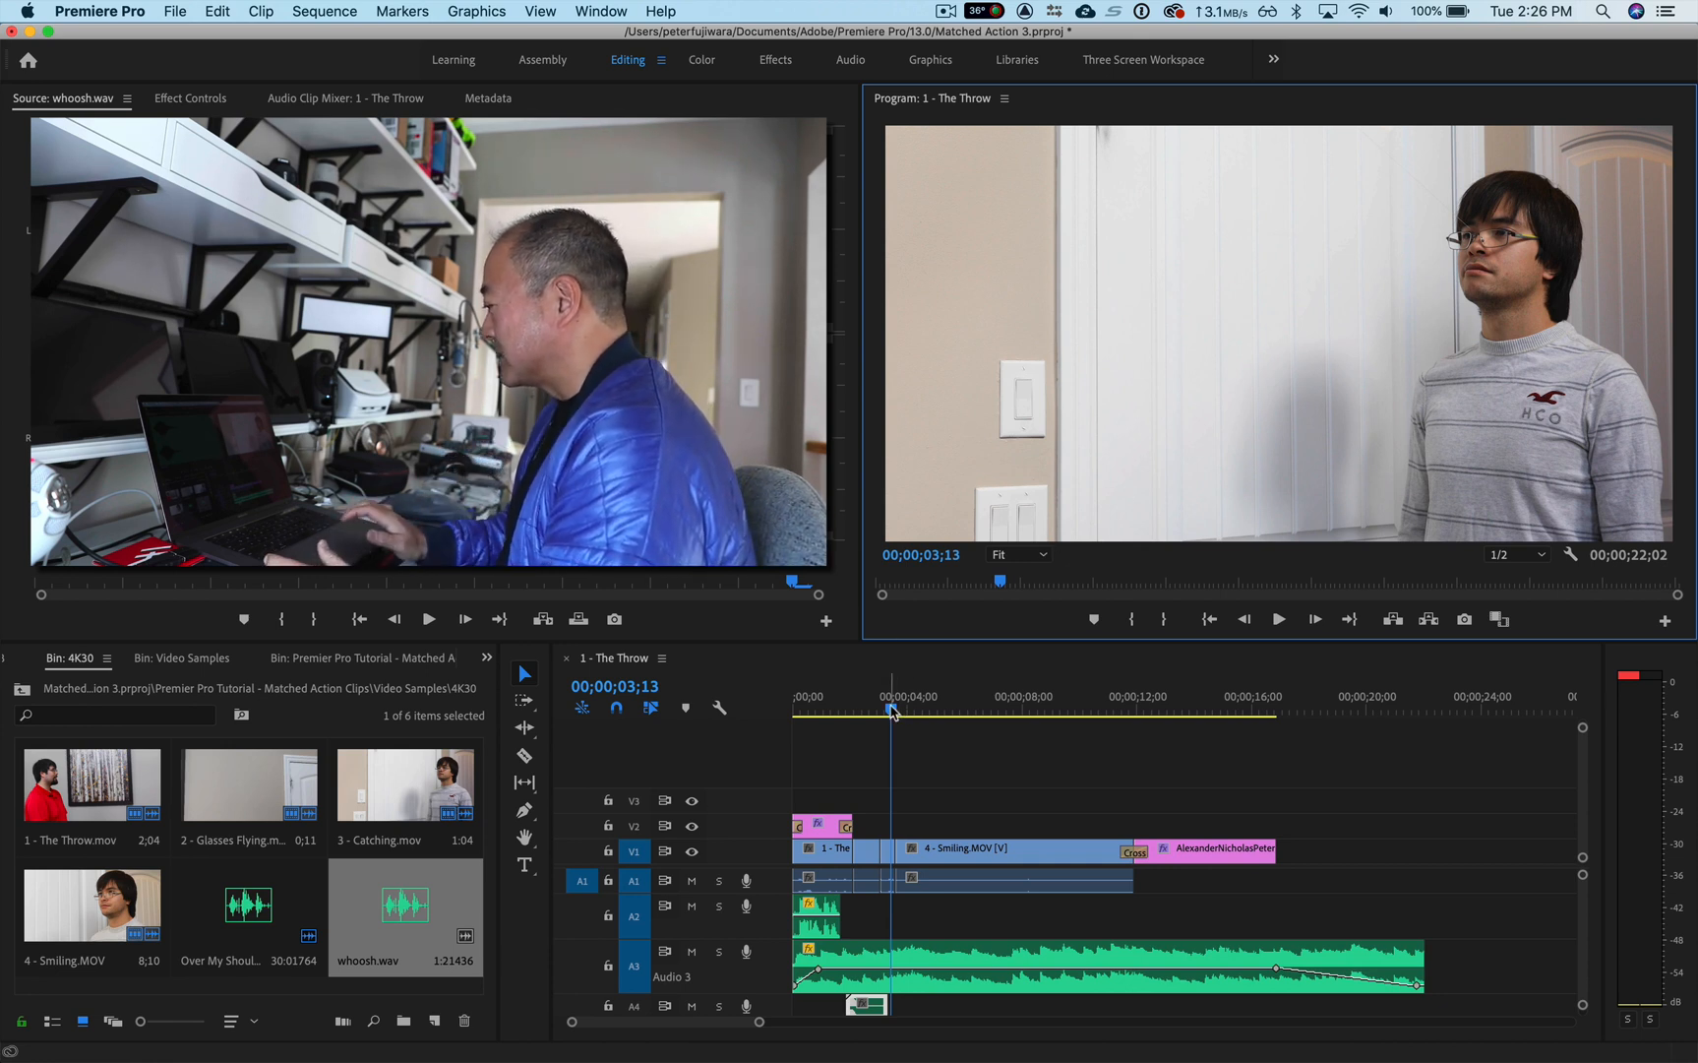
pyautogui.click(917, 673)
pyautogui.press('Left')
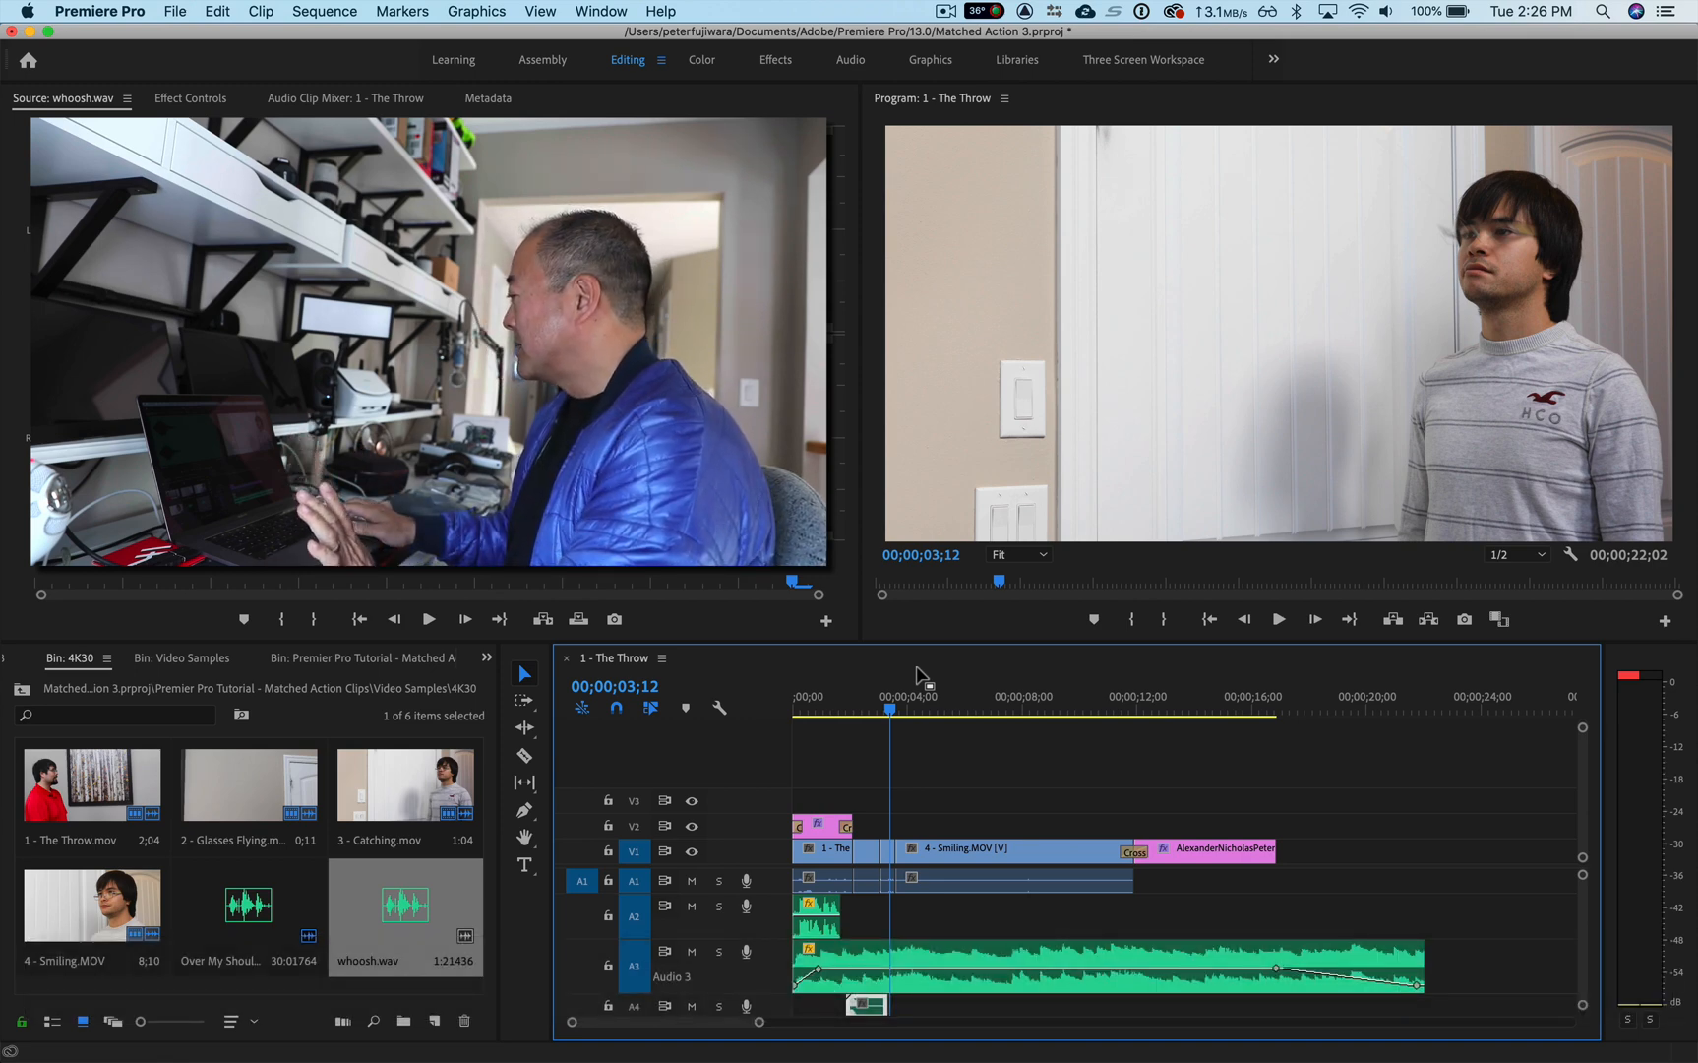
pyautogui.press('Right')
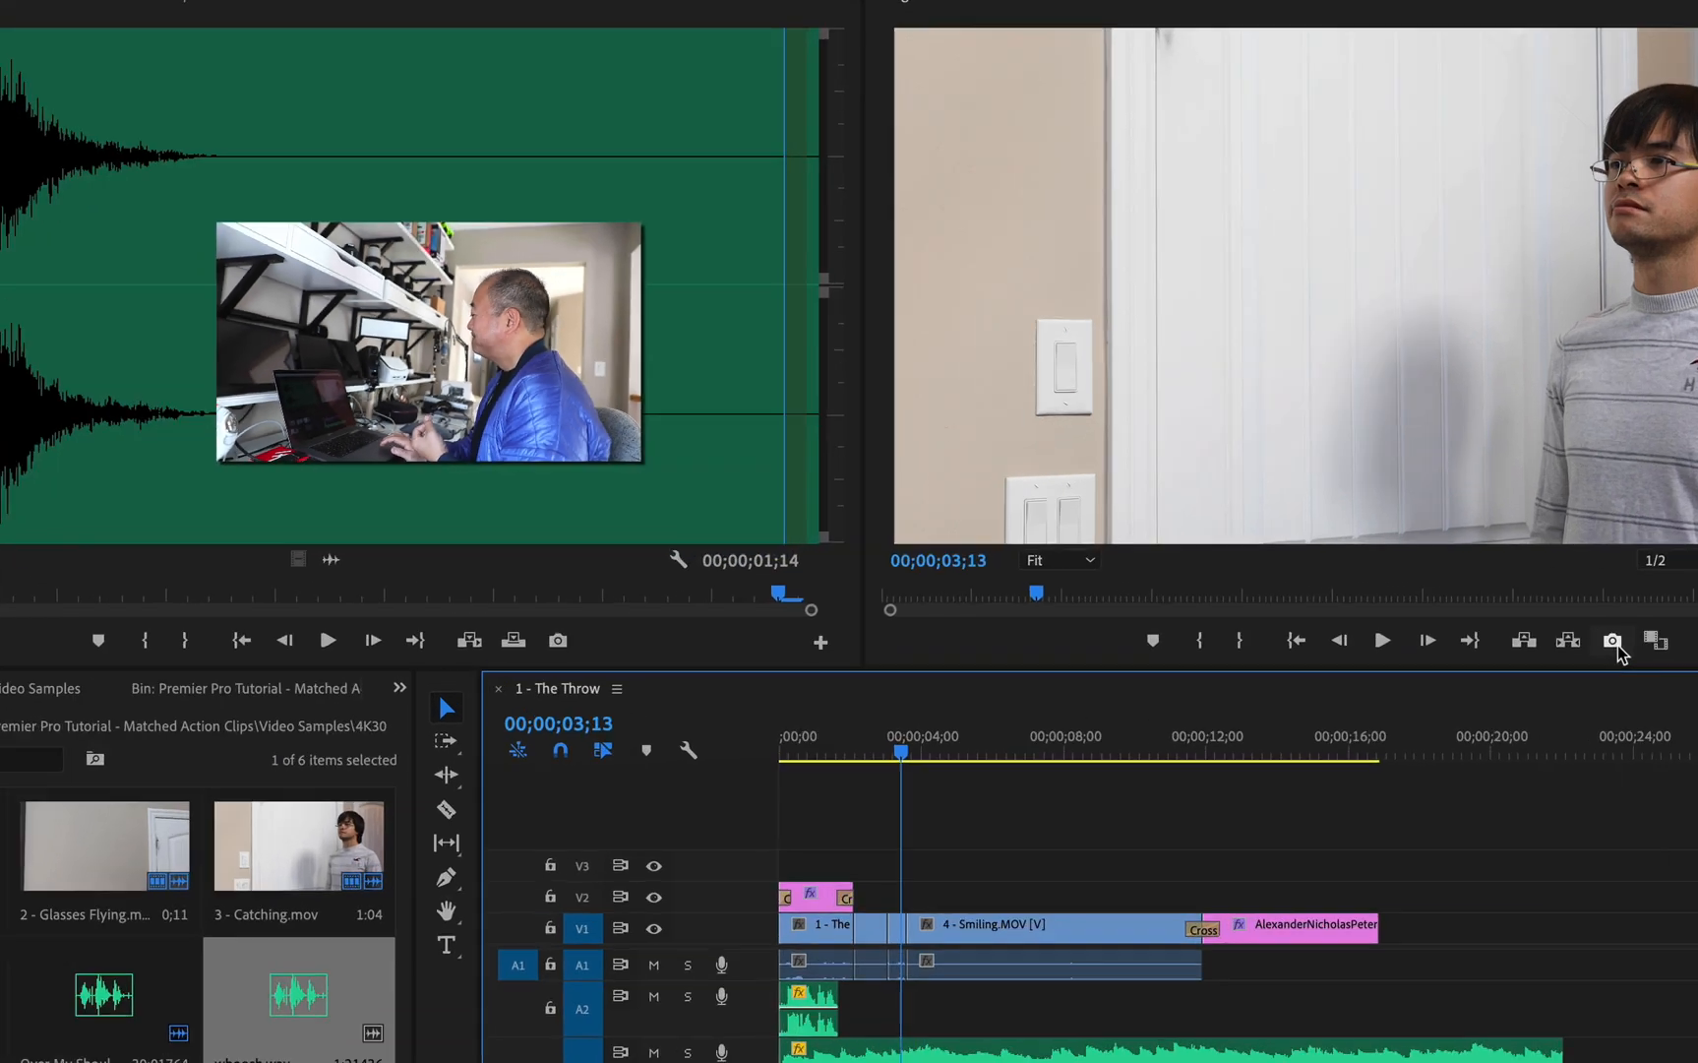
pyautogui.click(1466, 620)
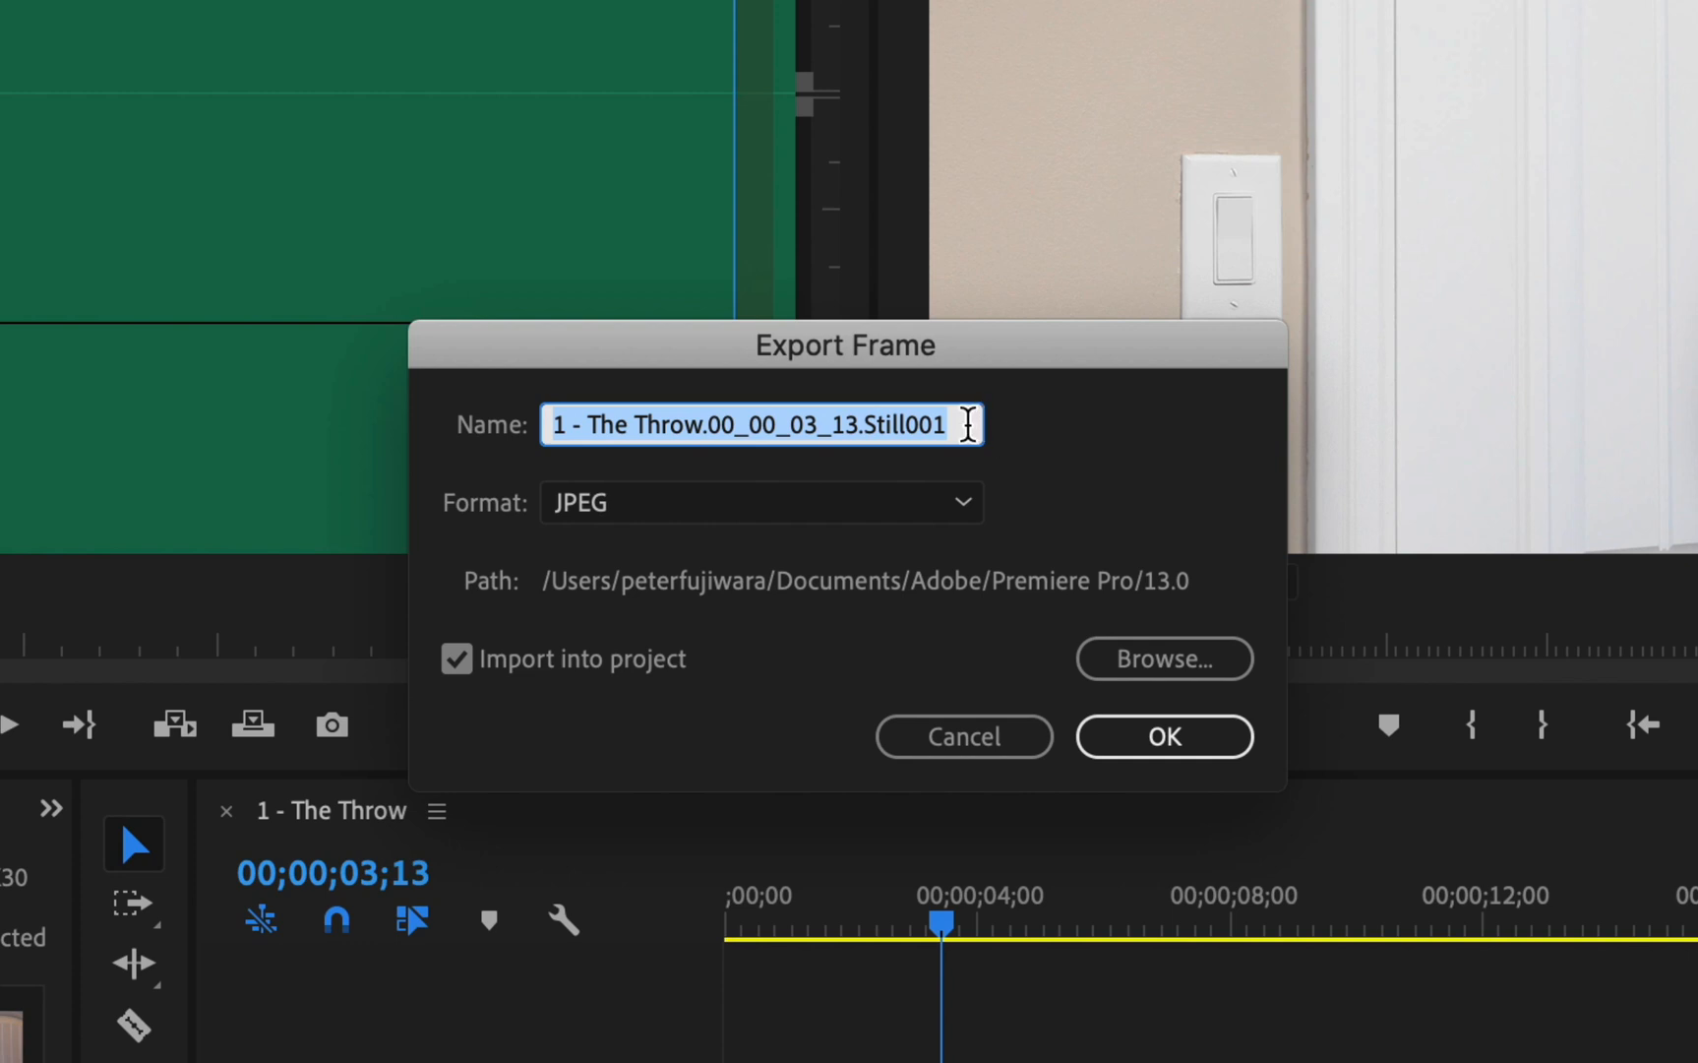
pyautogui.click(775, 515)
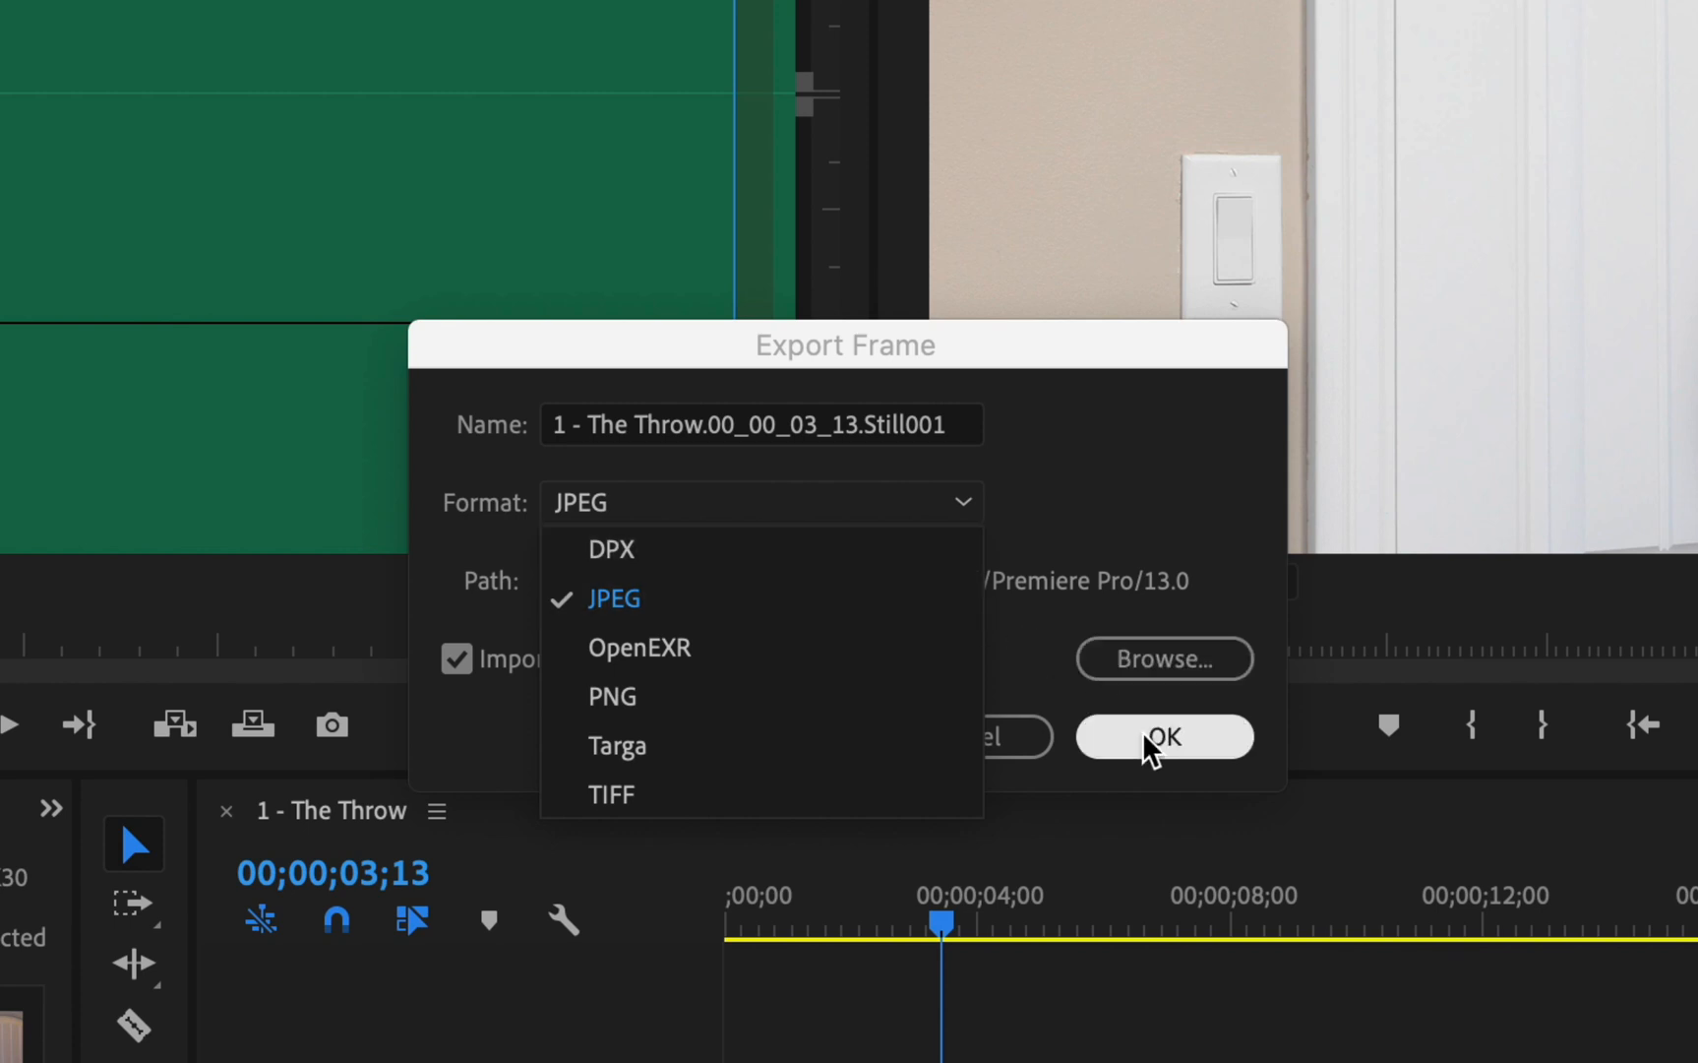
pyautogui.click(1164, 489)
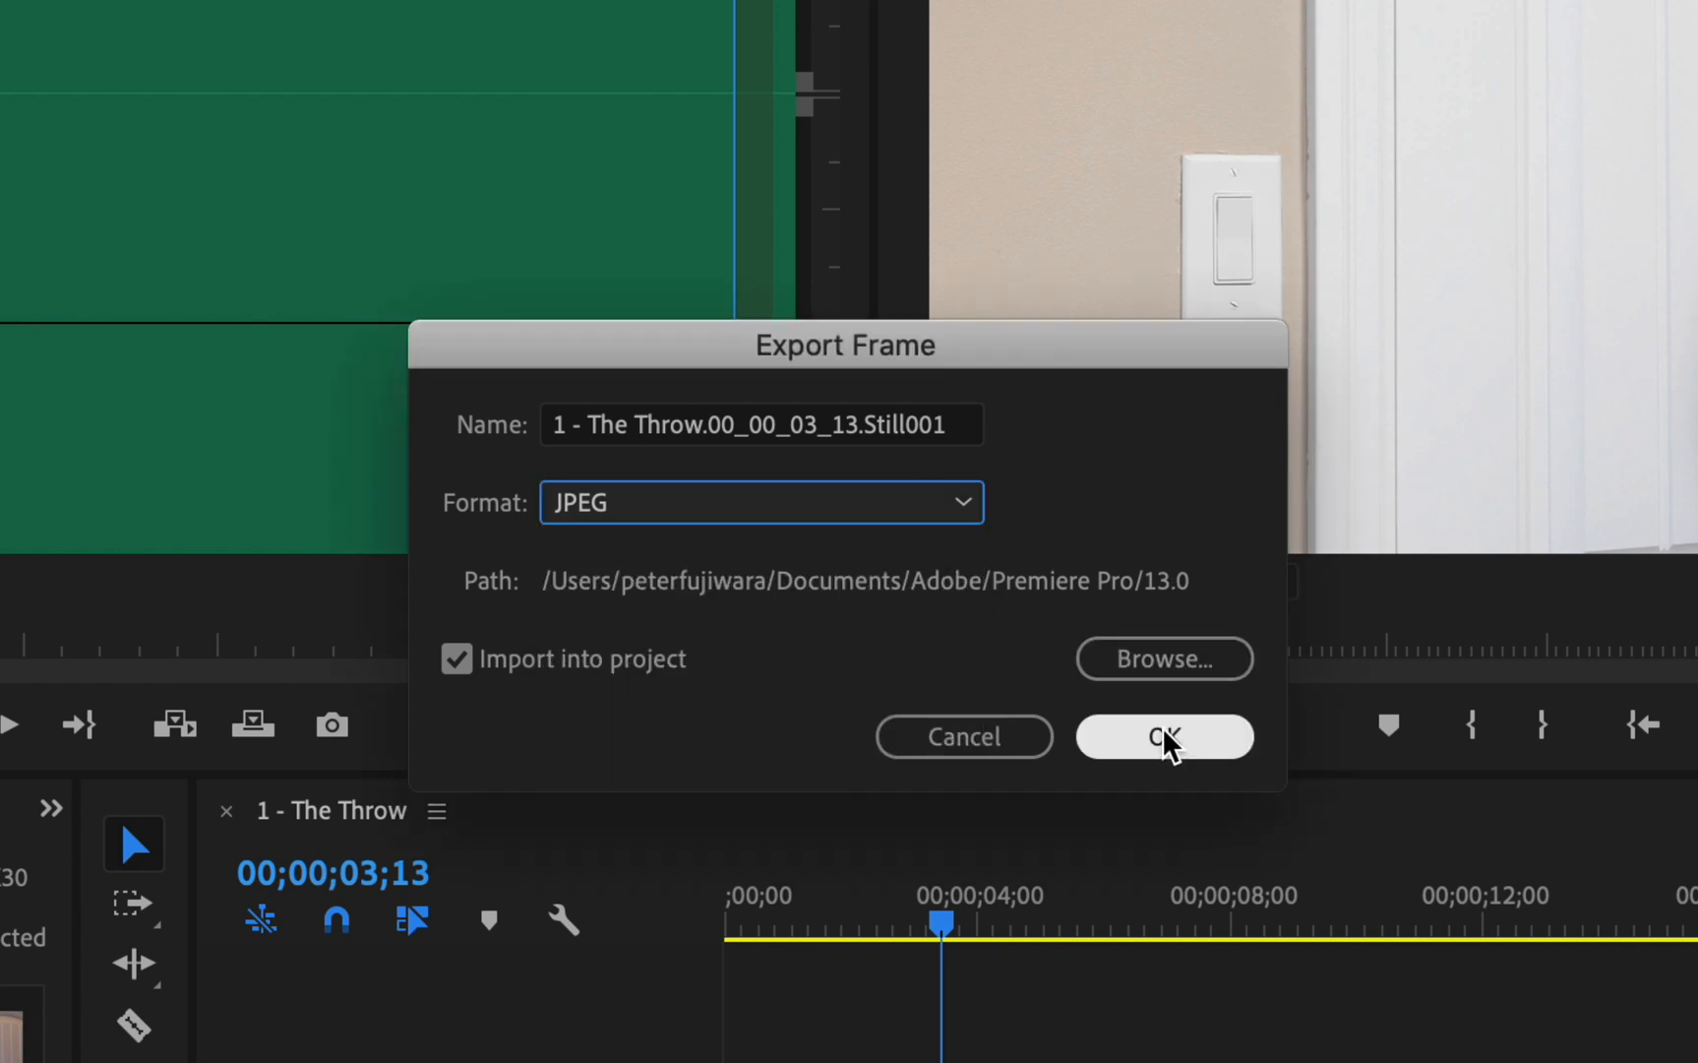
pyautogui.click(1165, 738)
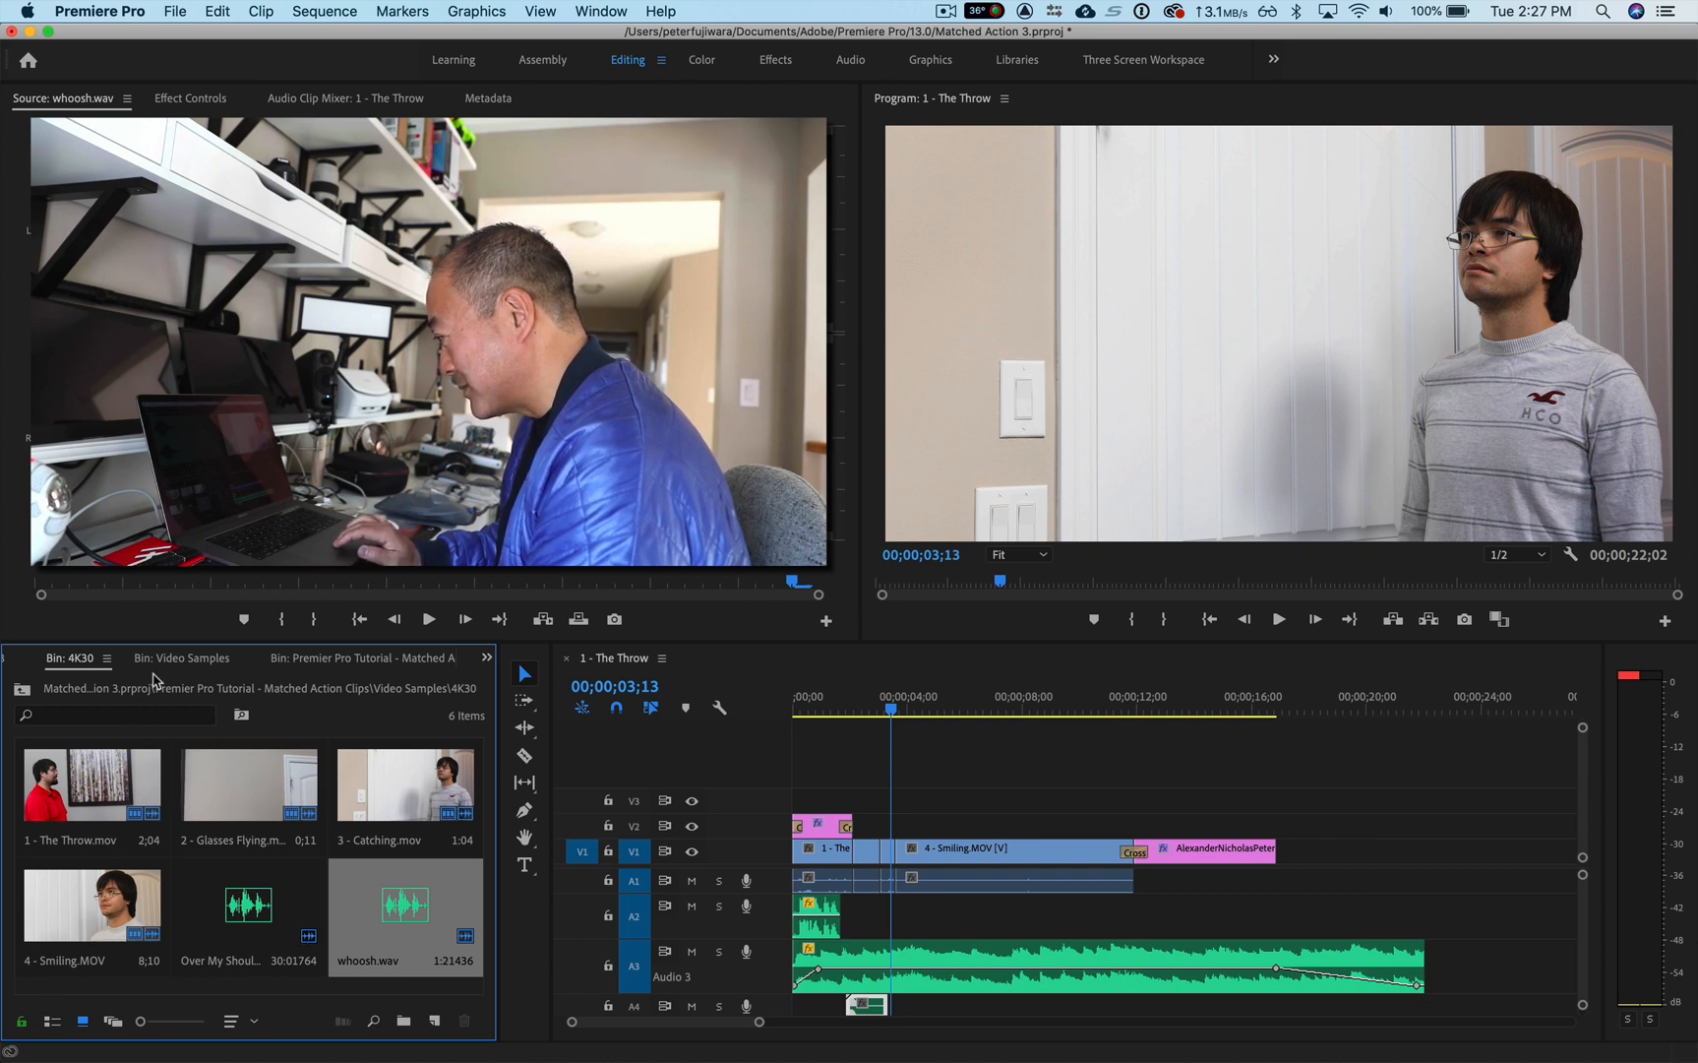
# Step: Move the exported still from the project root into the 4K30 bin inside Video Samples of the Matched Action Clips bin
pyautogui.click(21, 690)
pyautogui.click(21, 689)
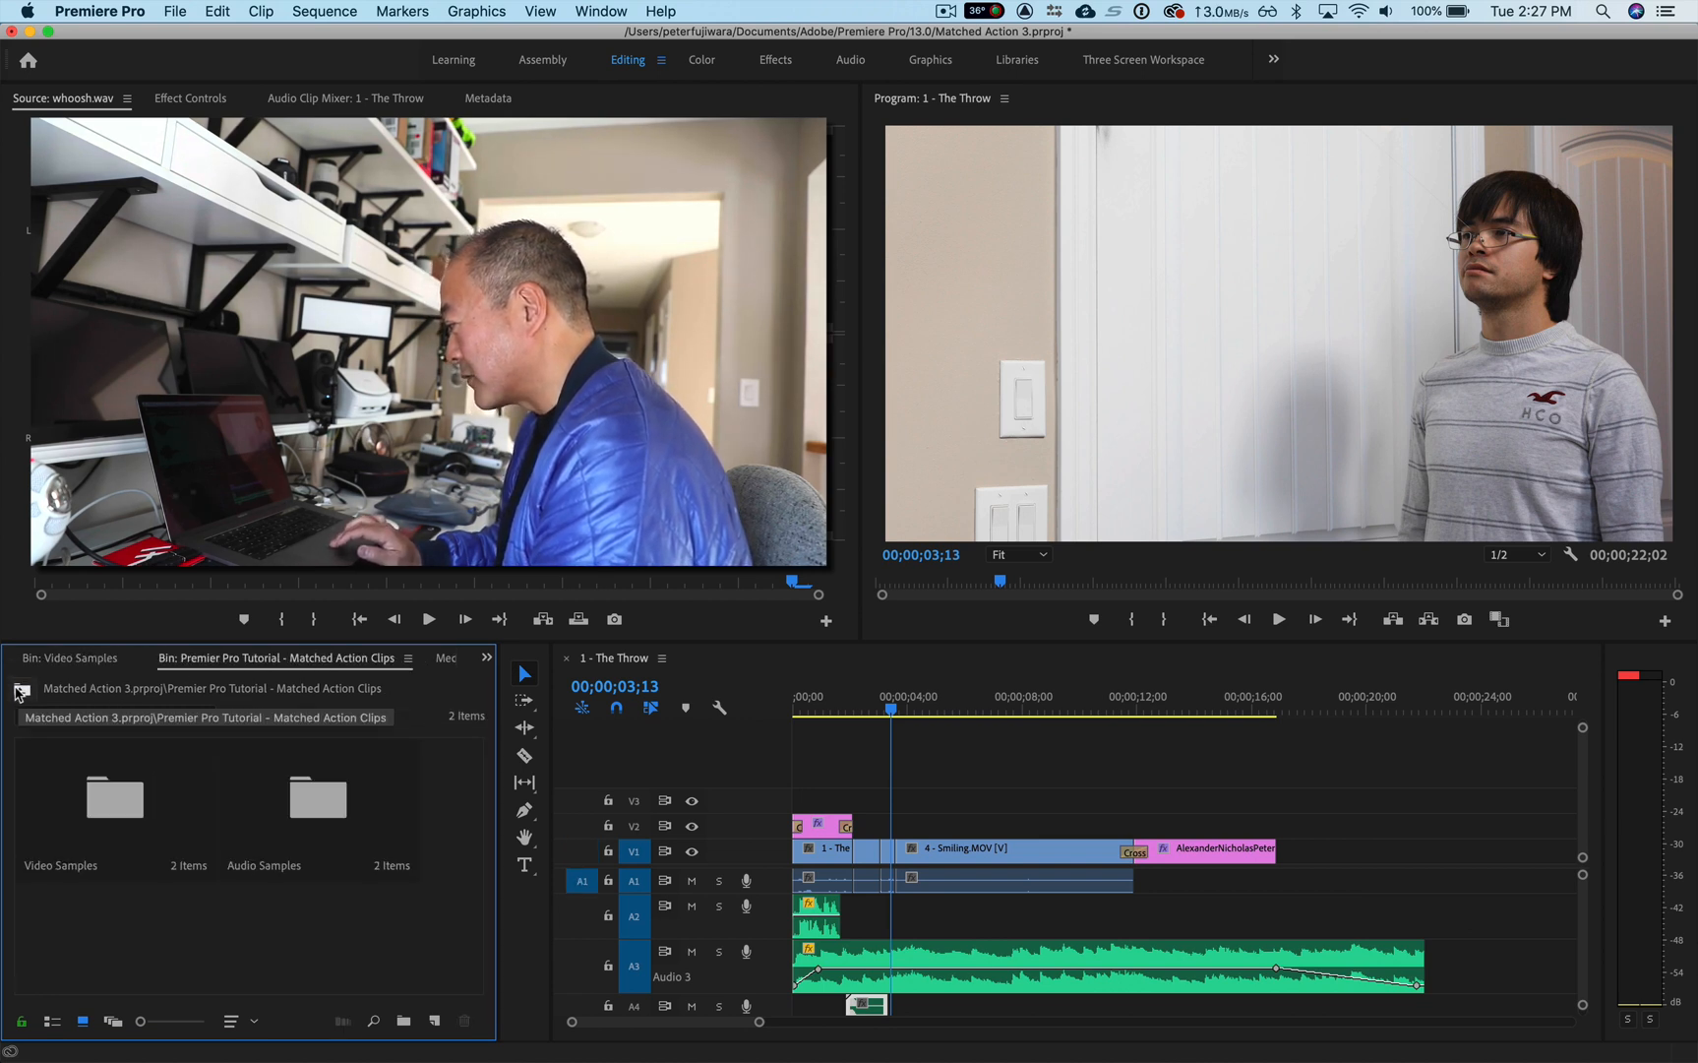
pyautogui.click(21, 690)
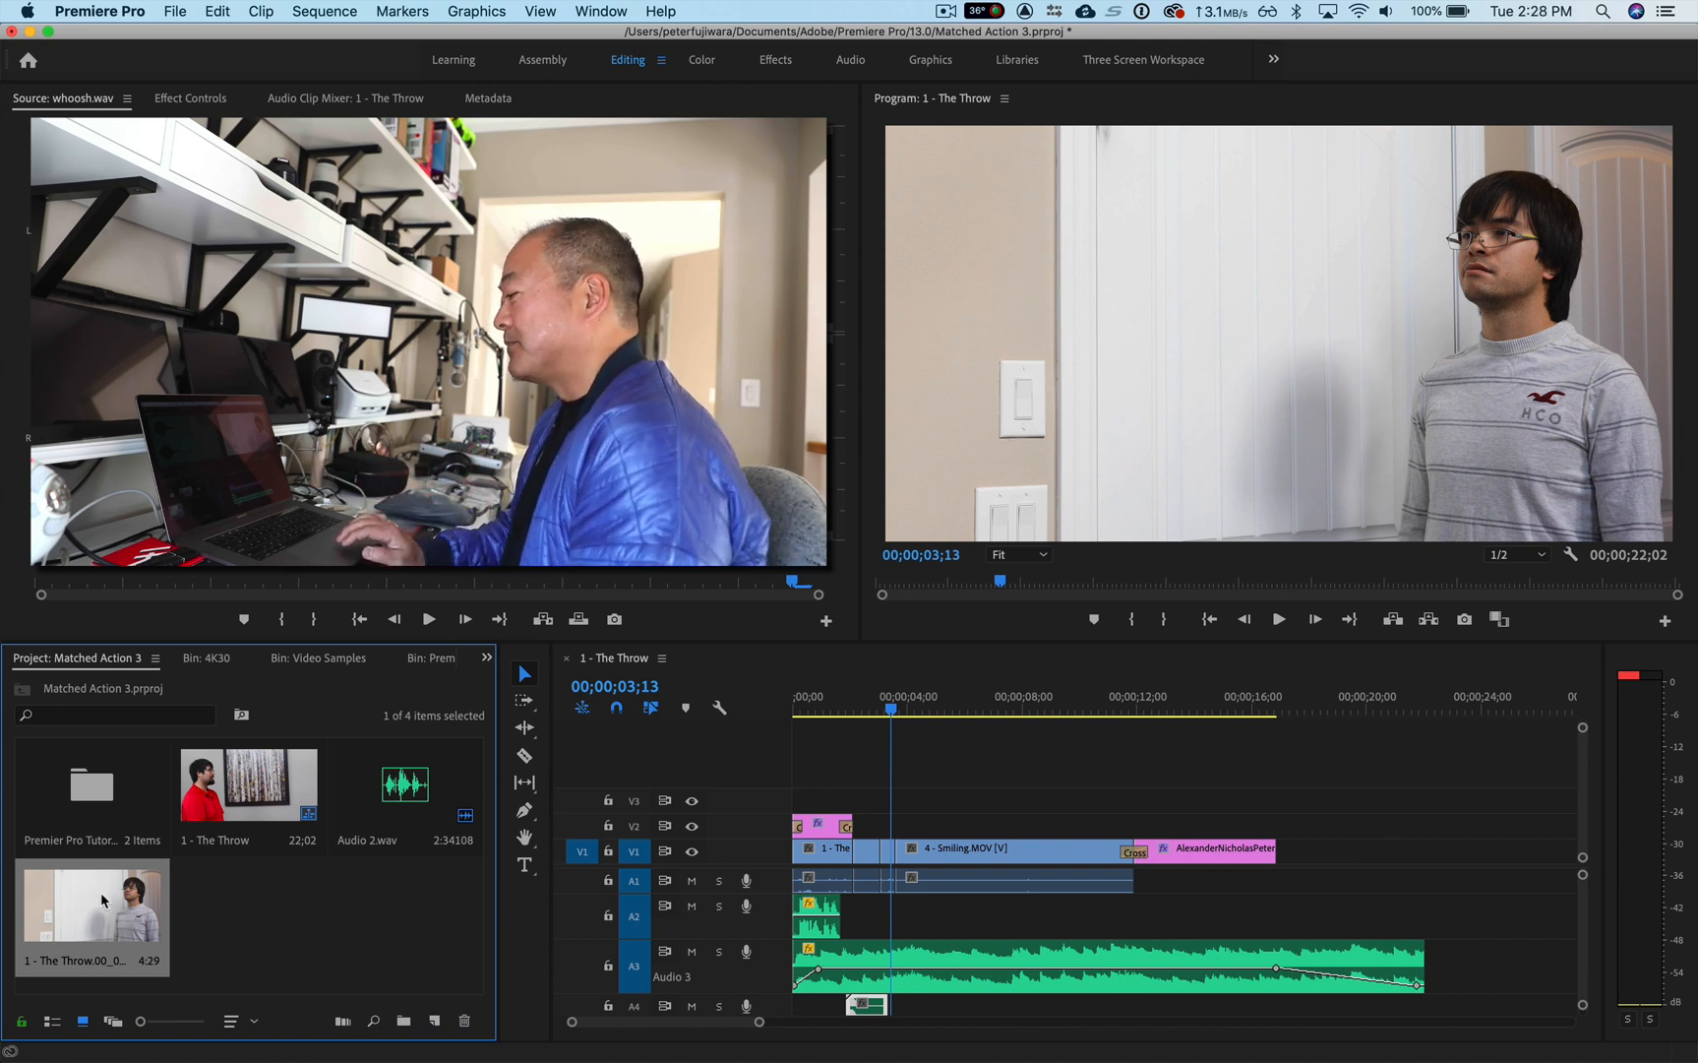
pyautogui.moveTo(102, 909); pyautogui.dragTo(88, 816)
pyautogui.doubleClick(89, 817)
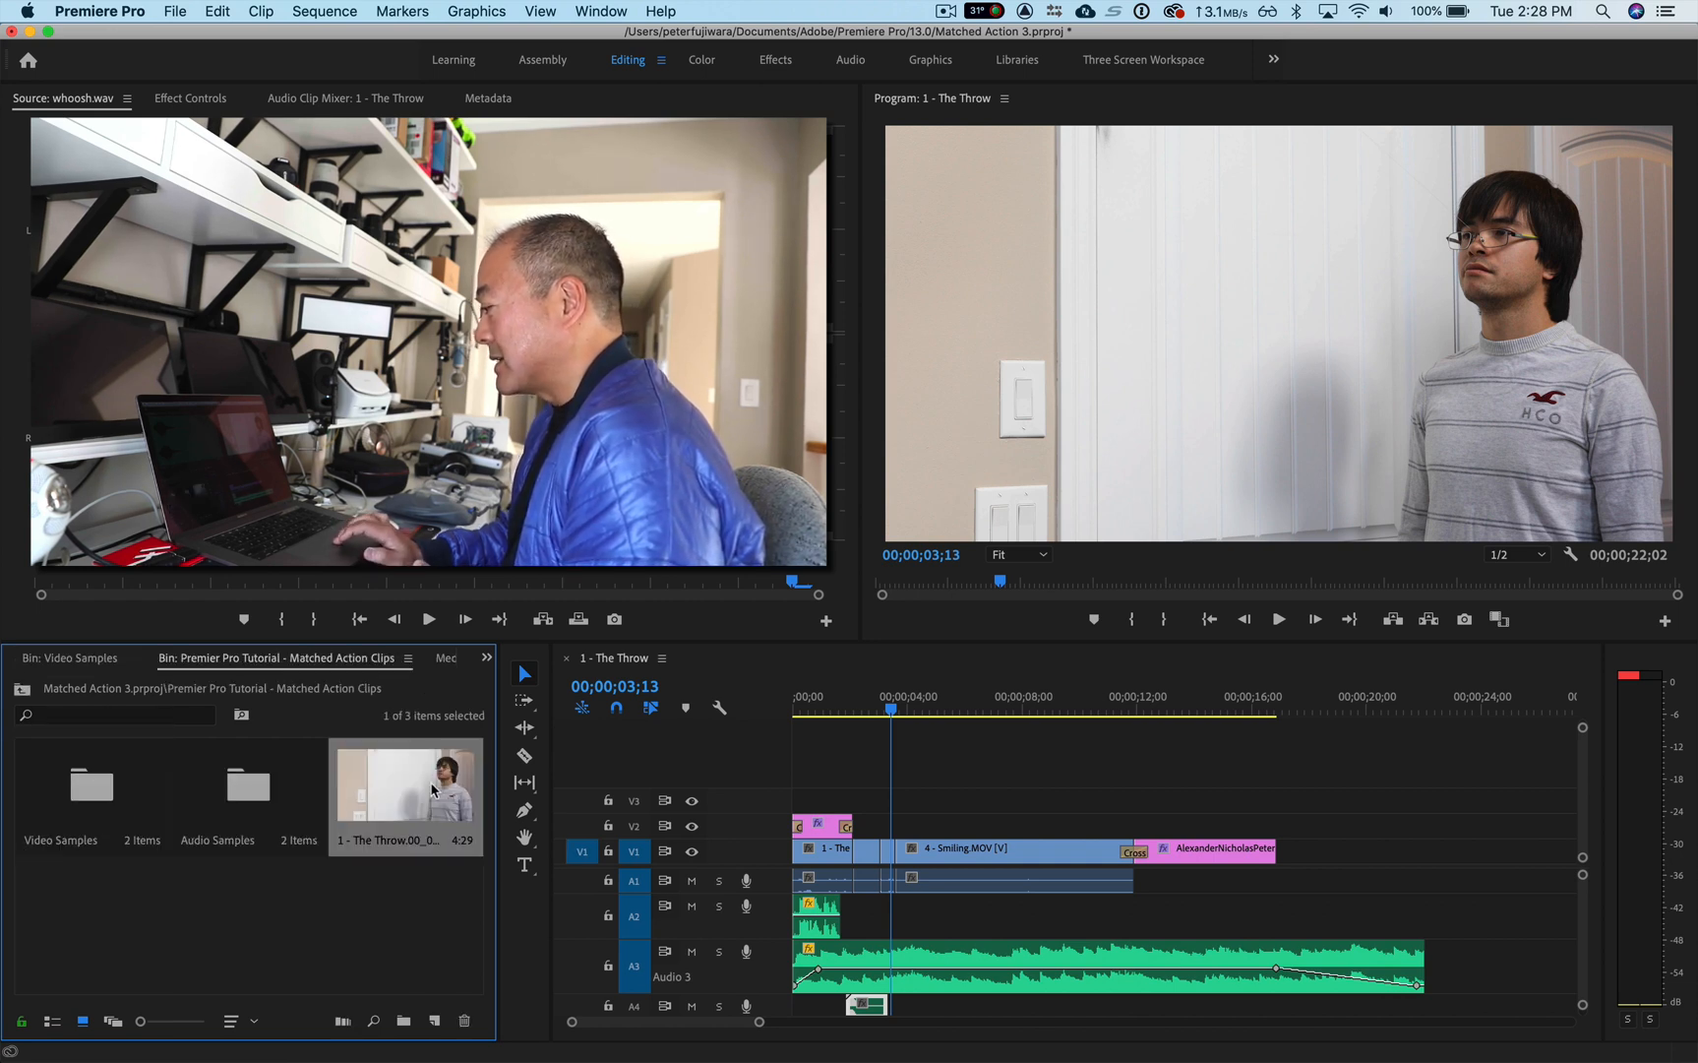
pyautogui.moveTo(432, 785); pyautogui.dragTo(102, 811)
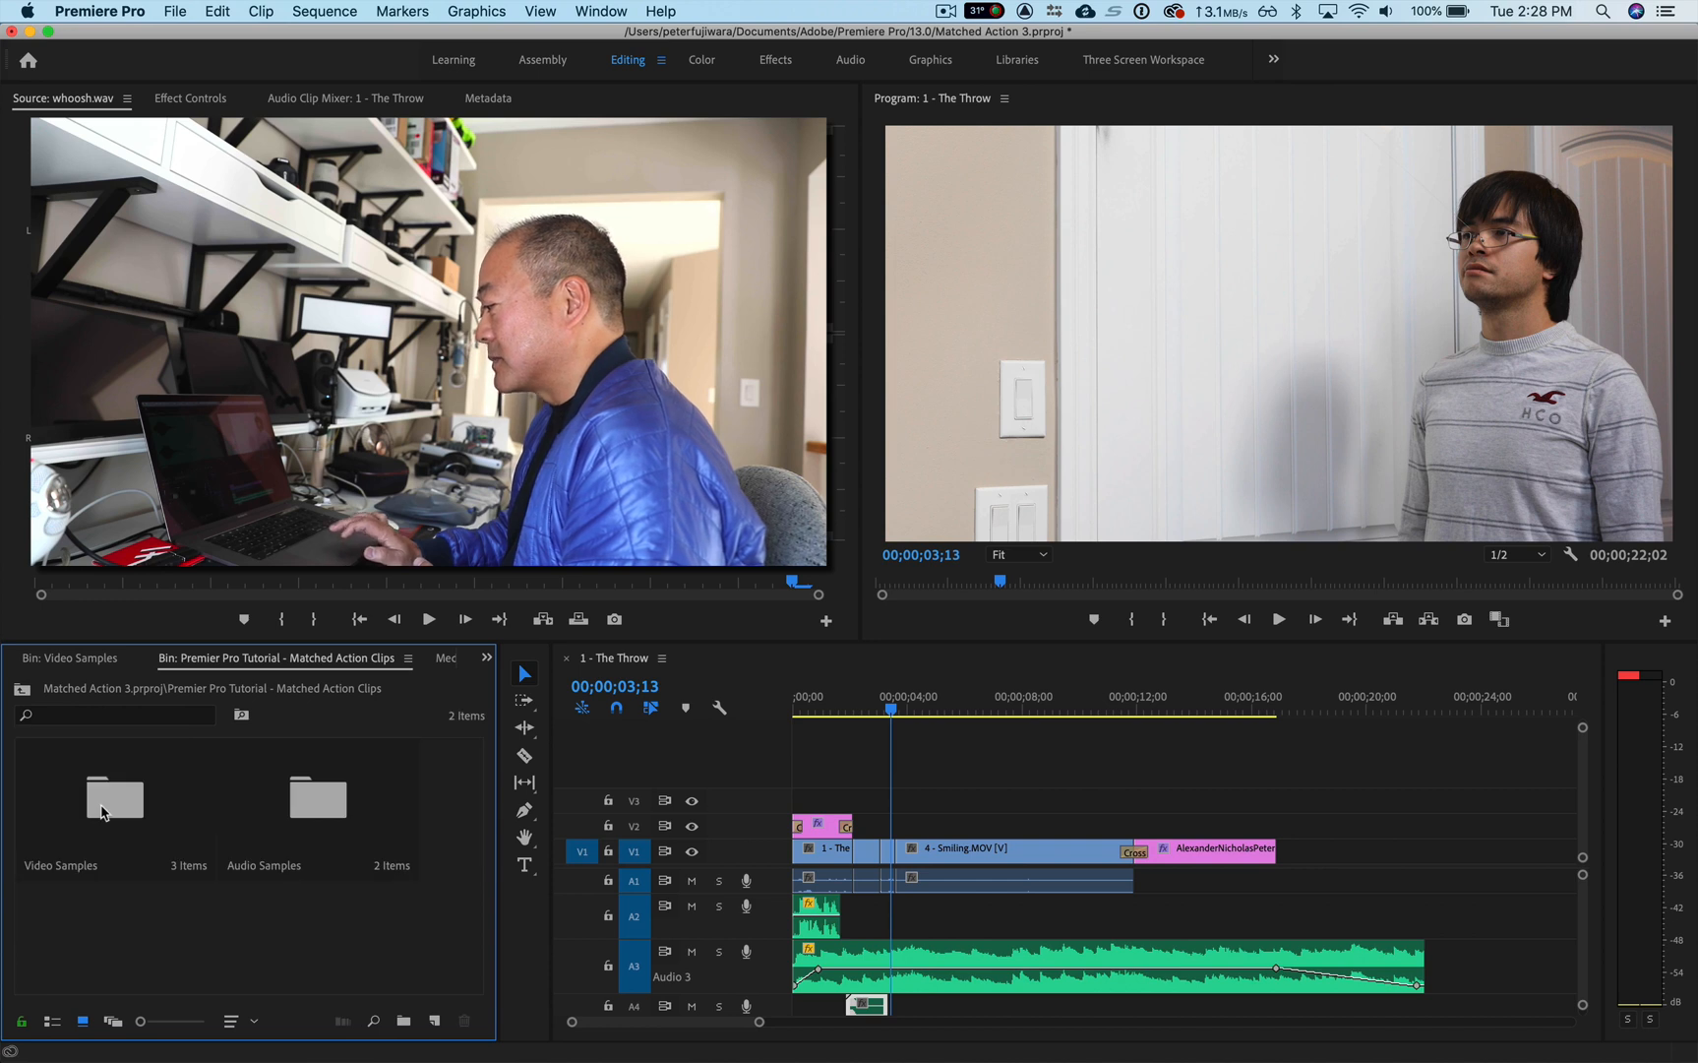
pyautogui.doubleClick(132, 811)
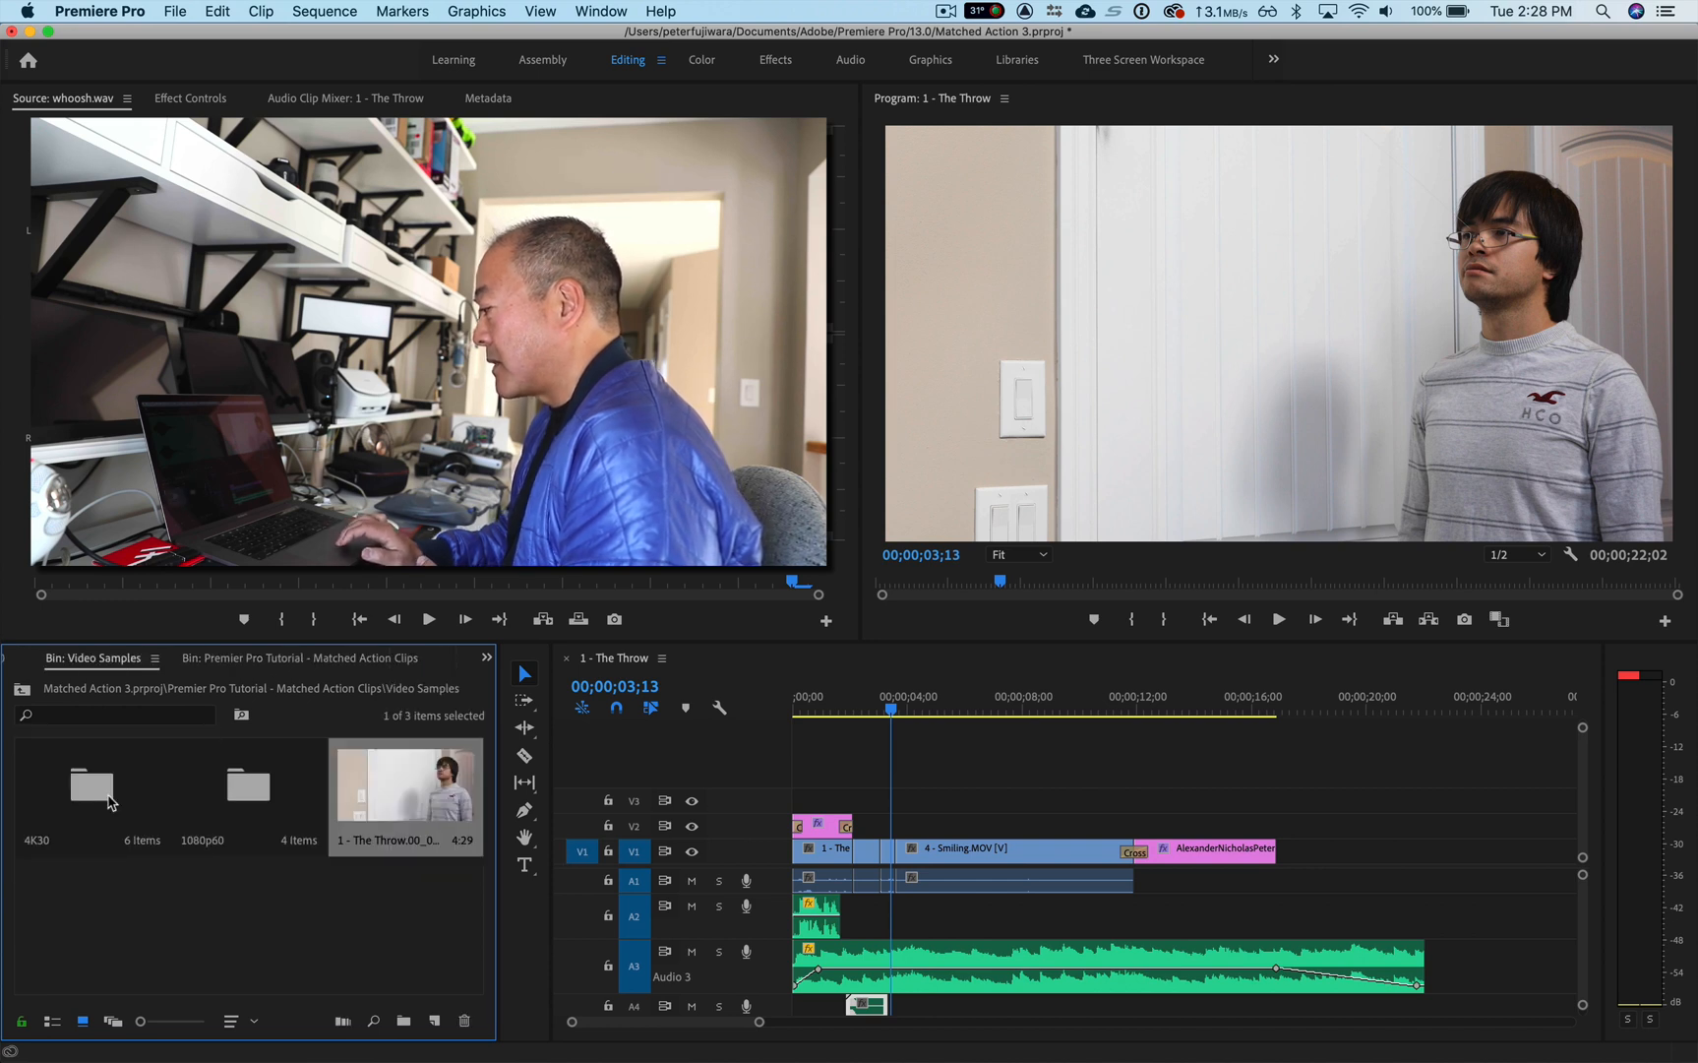
pyautogui.moveTo(420, 795); pyautogui.dragTo(93, 812)
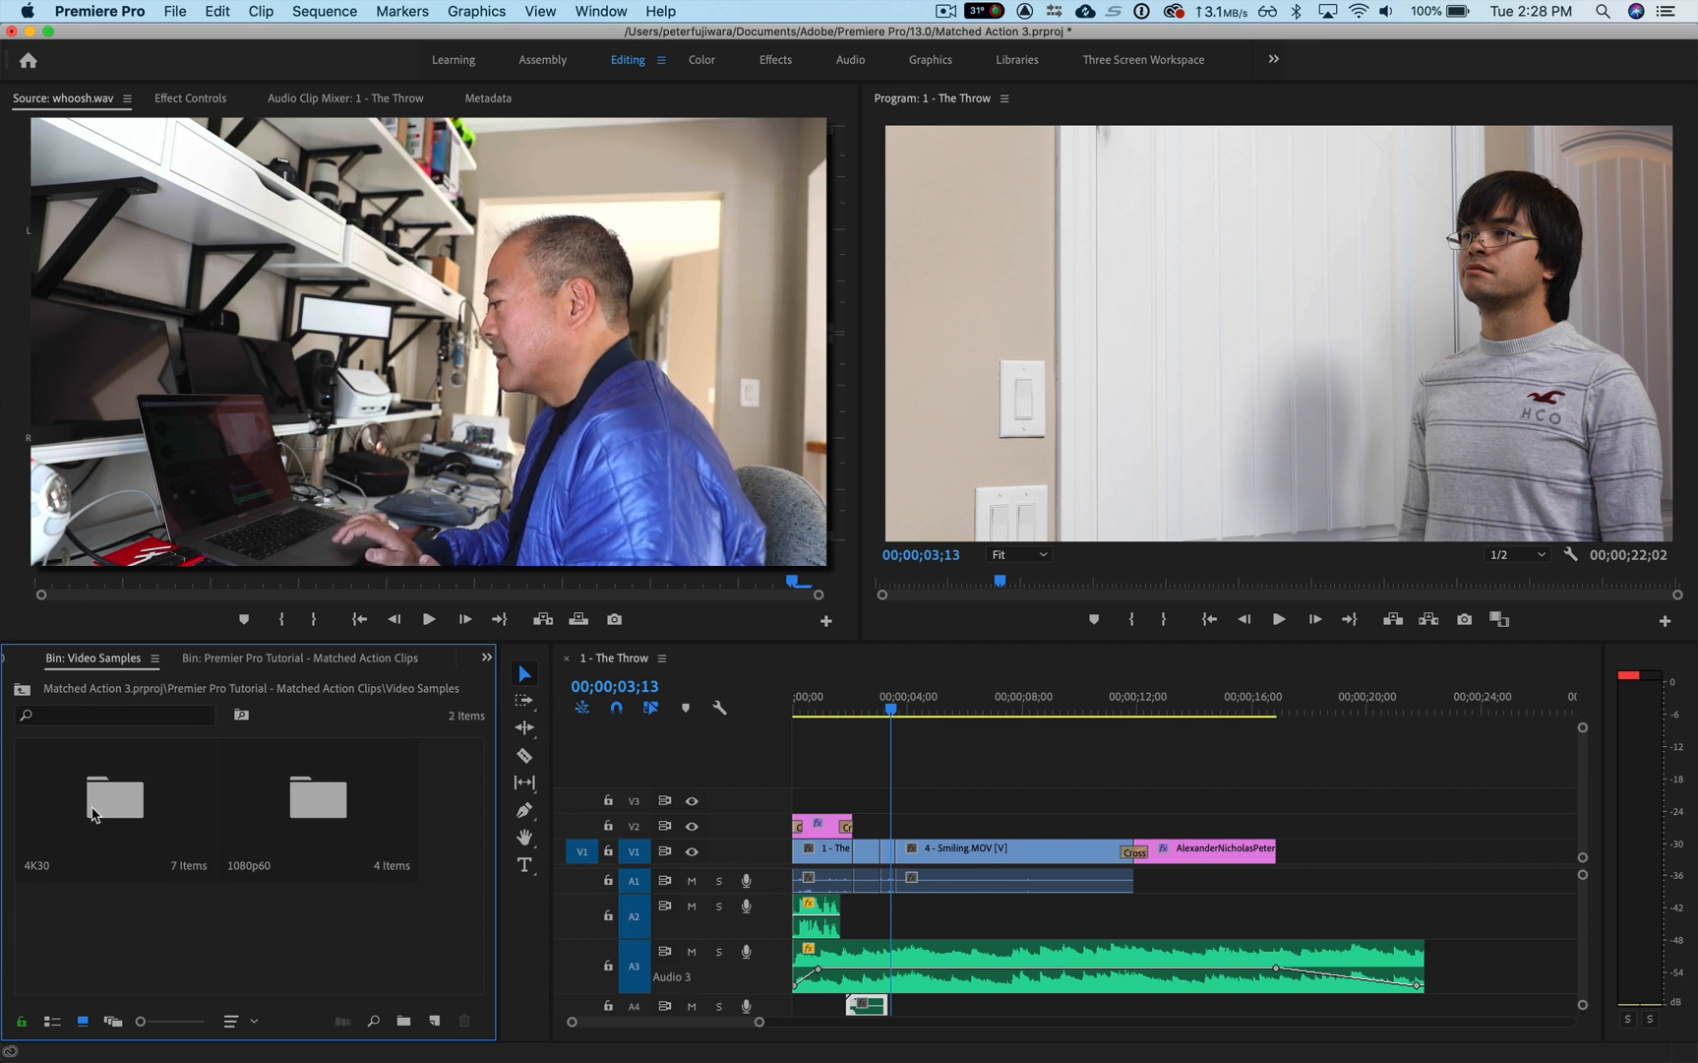
# Step: Place the still from the 4K30 bin on V2 at 00;00;03;13 and trim it to five frames, ending with the 3 - Catching clip
pyautogui.doubleClick(93, 812)
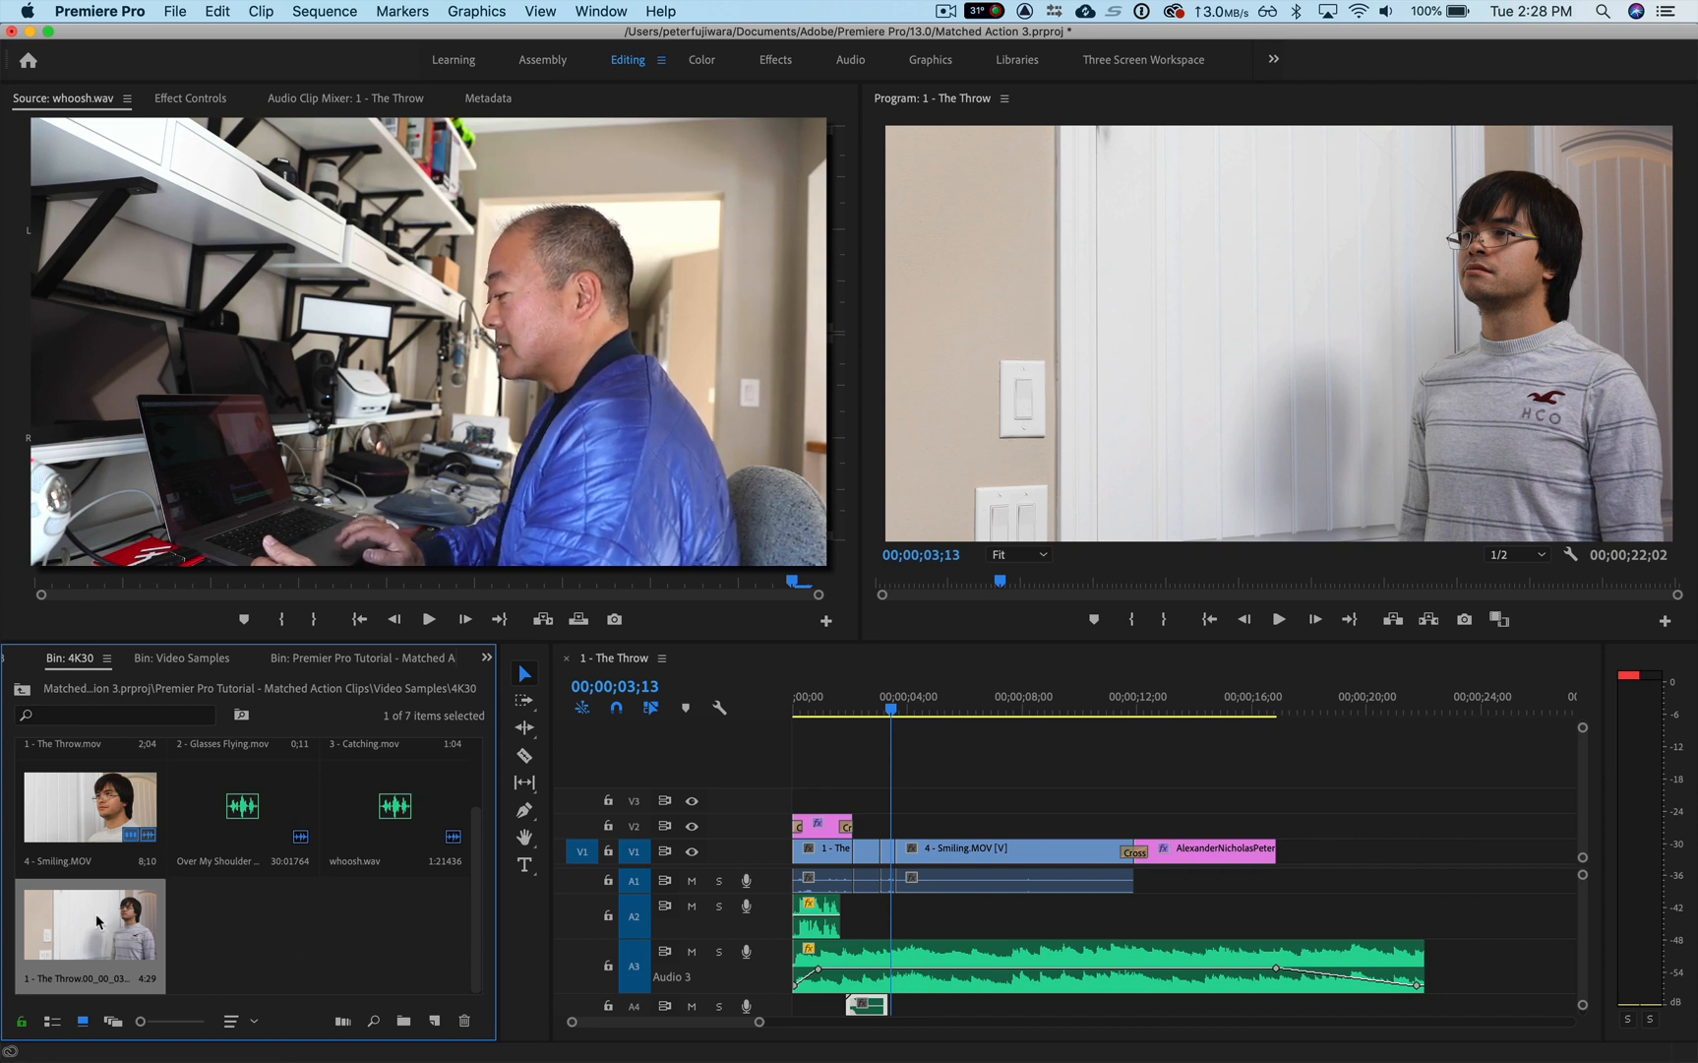
pyautogui.moveTo(95, 913); pyautogui.dragTo(893, 825)
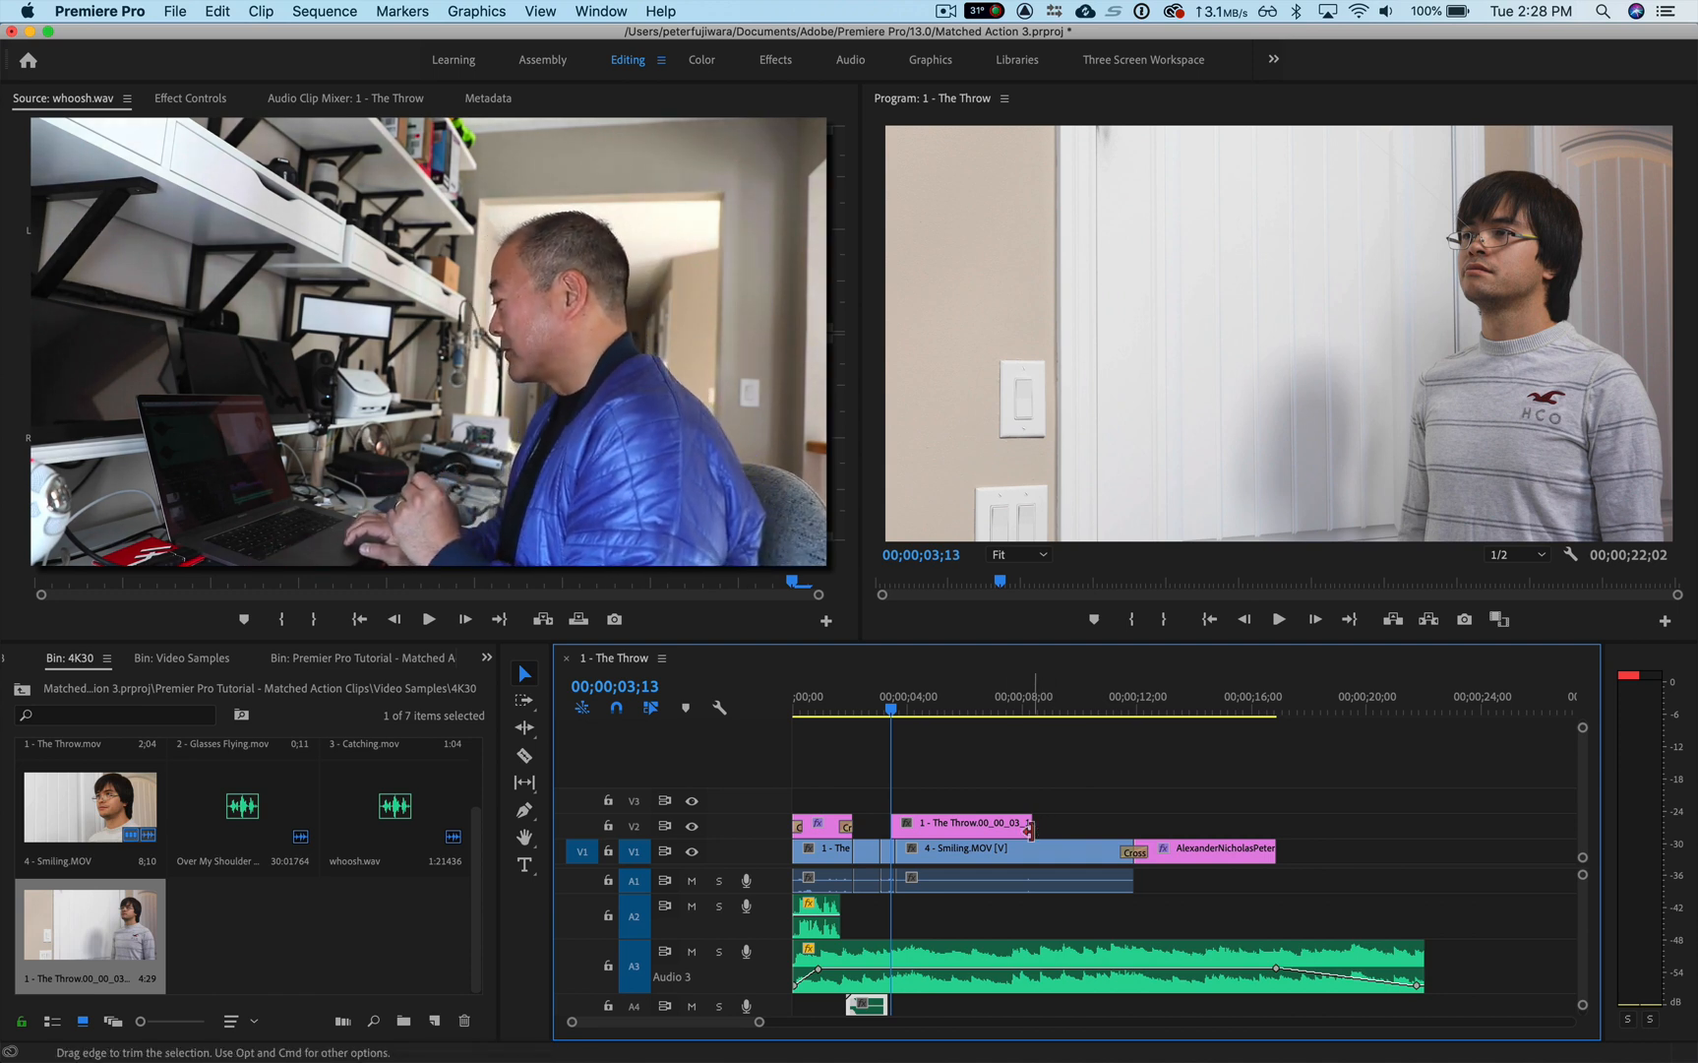
pyautogui.moveTo(1029, 830); pyautogui.dragTo(895, 834)
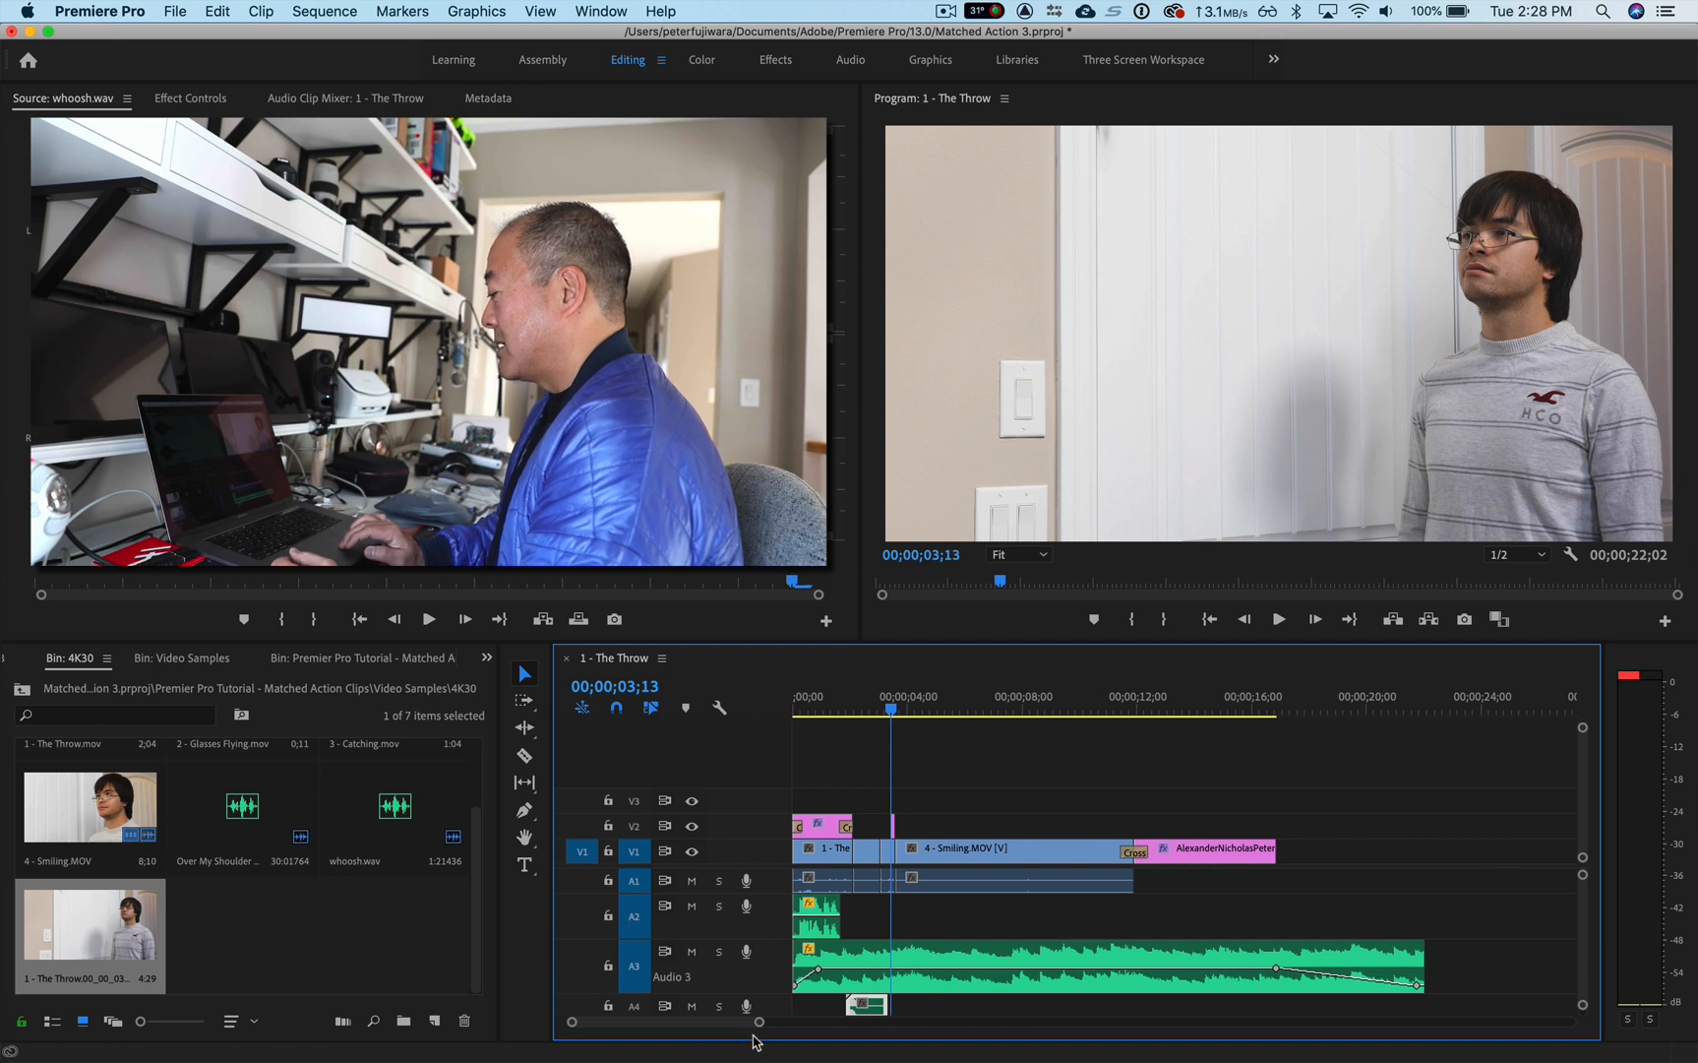
pyautogui.moveTo(756, 1026); pyautogui.dragTo(721, 1032)
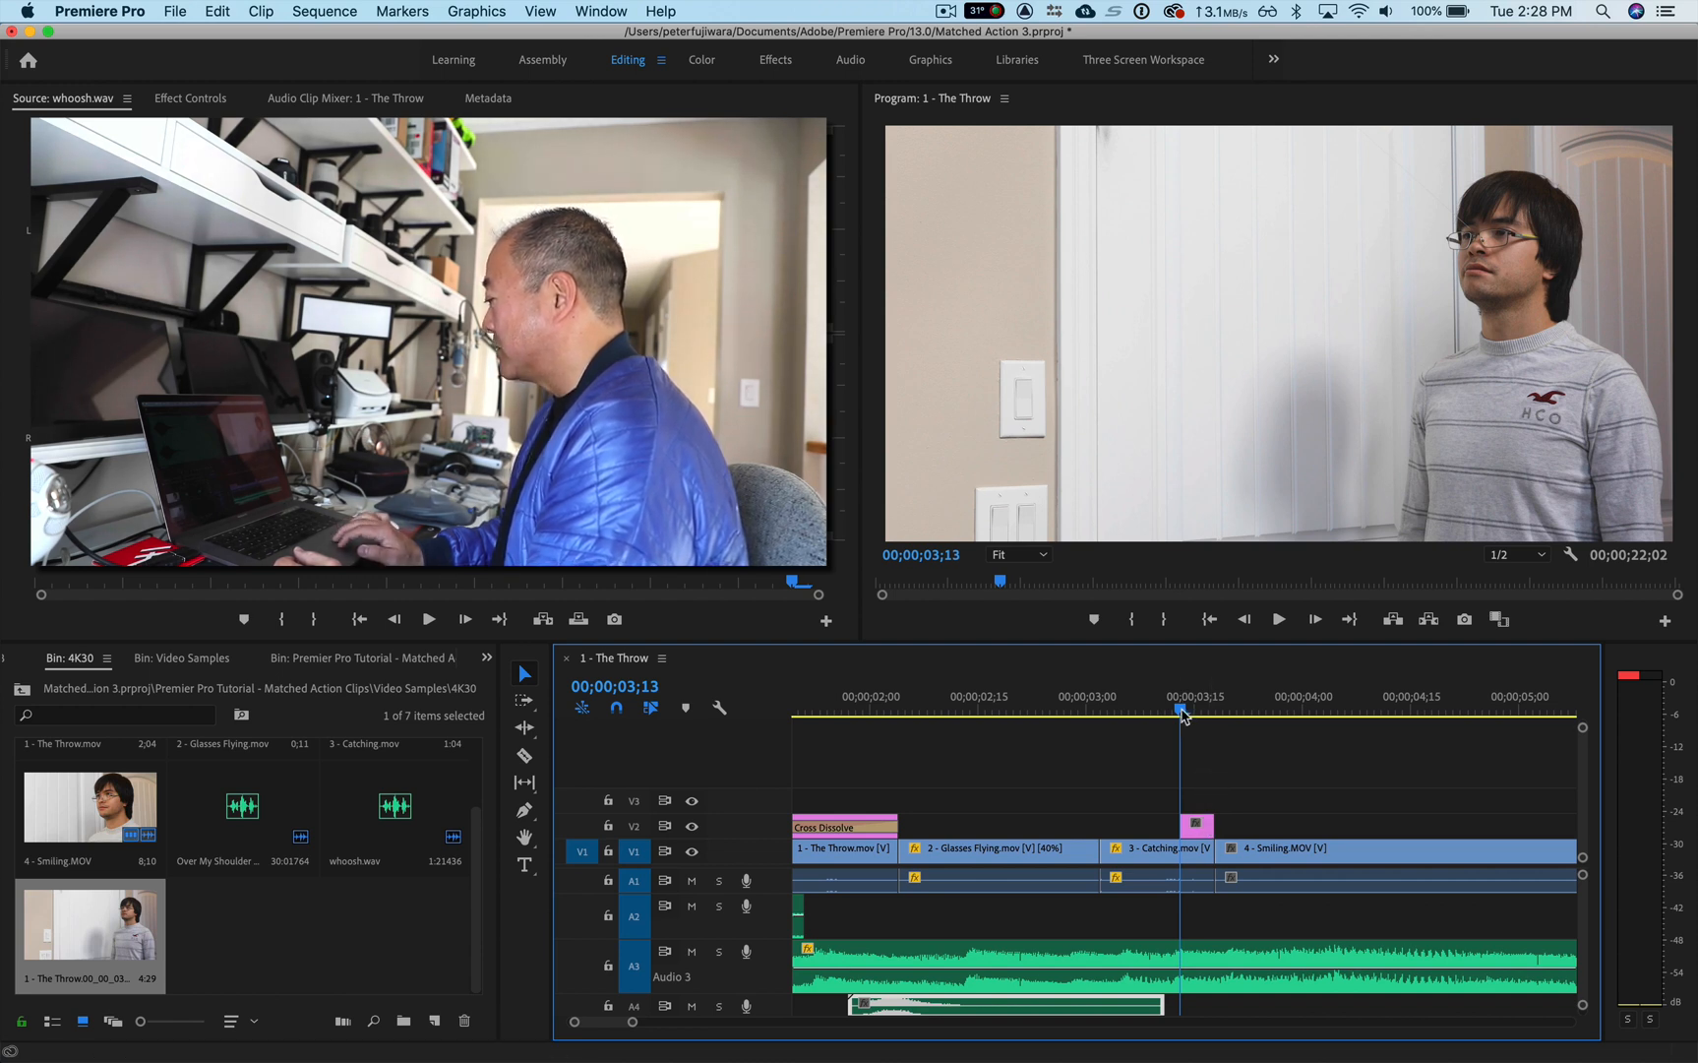
# Step: Play the sequence from just before the still on V2 to check the cut into 4 - Smiling
pyautogui.moveTo(1182, 712); pyautogui.dragTo(1147, 714)
pyautogui.press('space')
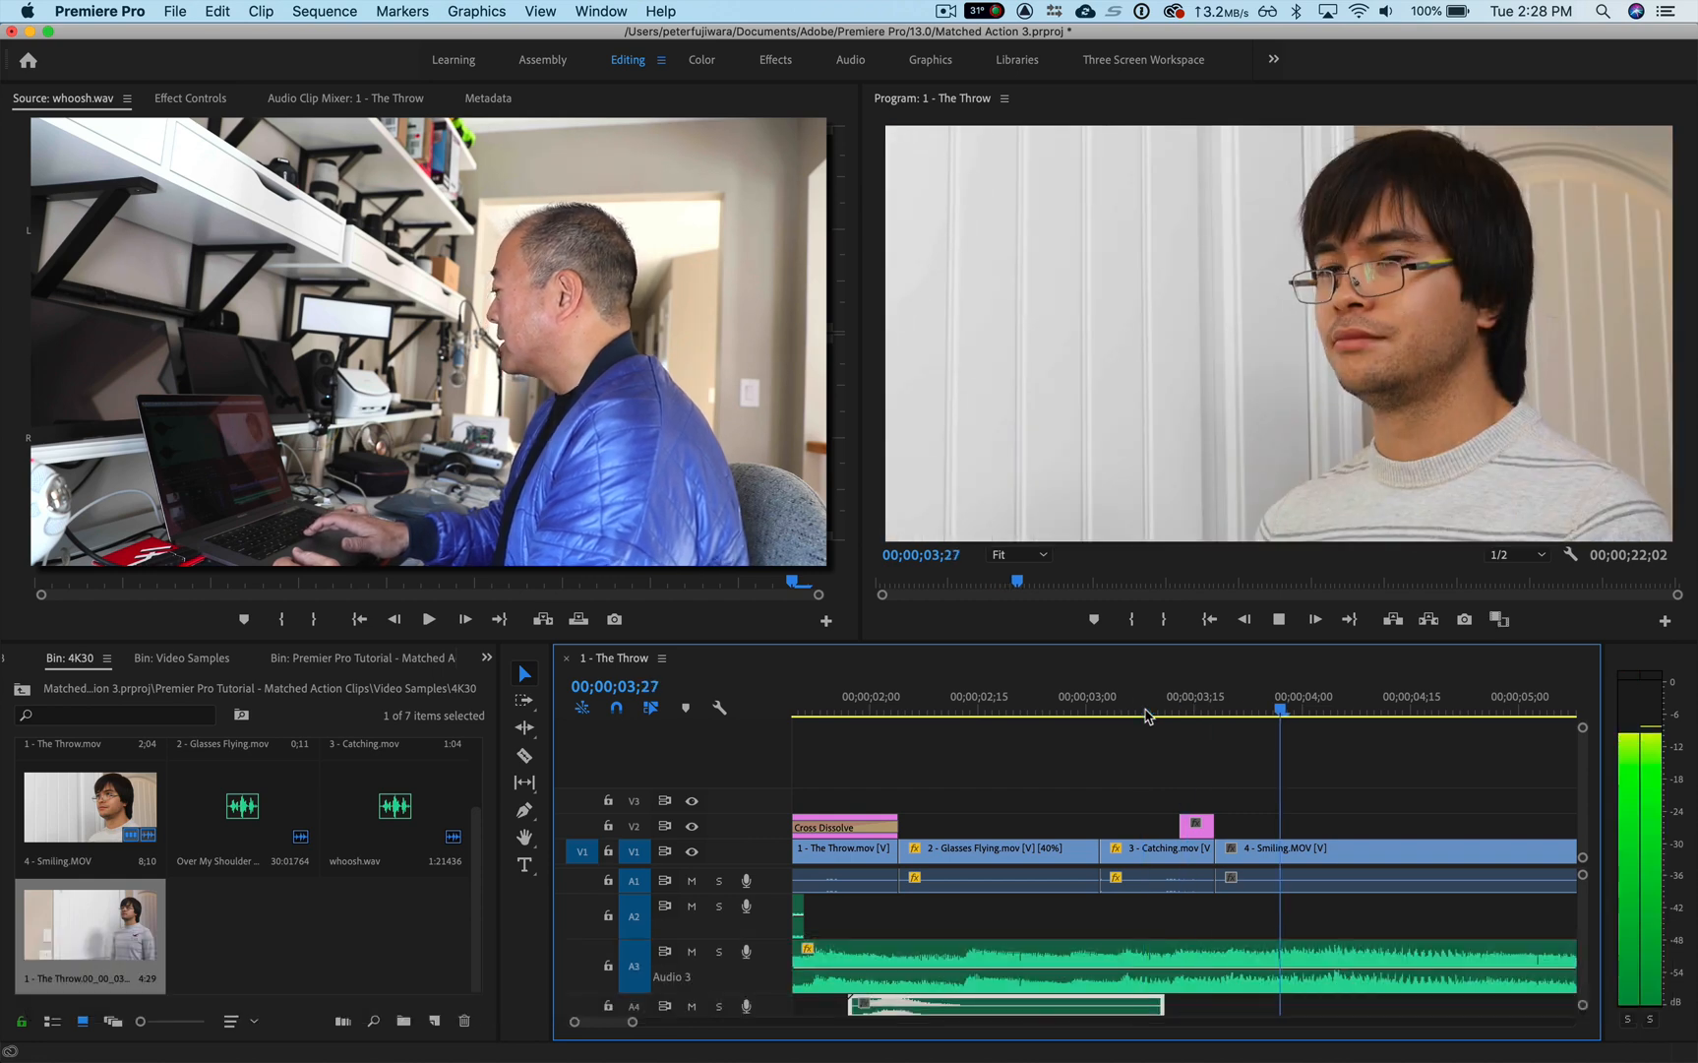
pyautogui.press('space')
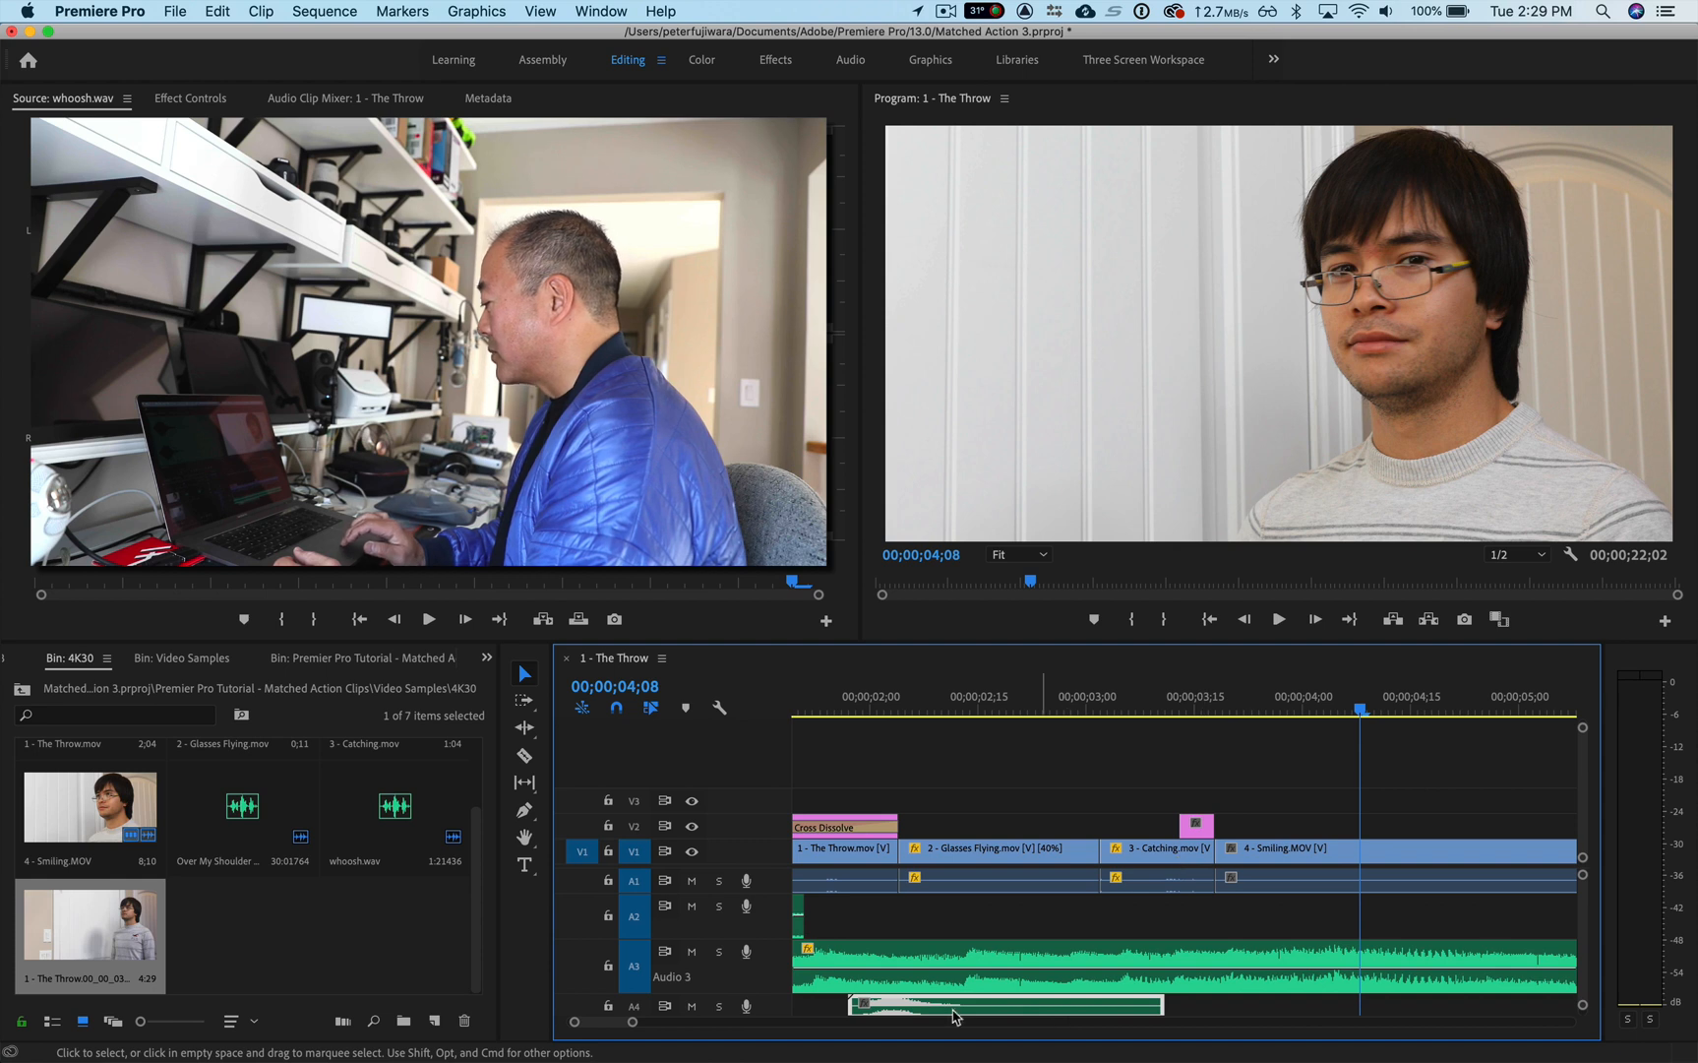
# Step: Open the still on V2 in Adobe Photoshop for editing
pyautogui.moveTo(633, 1026); pyautogui.dragTo(623, 1028)
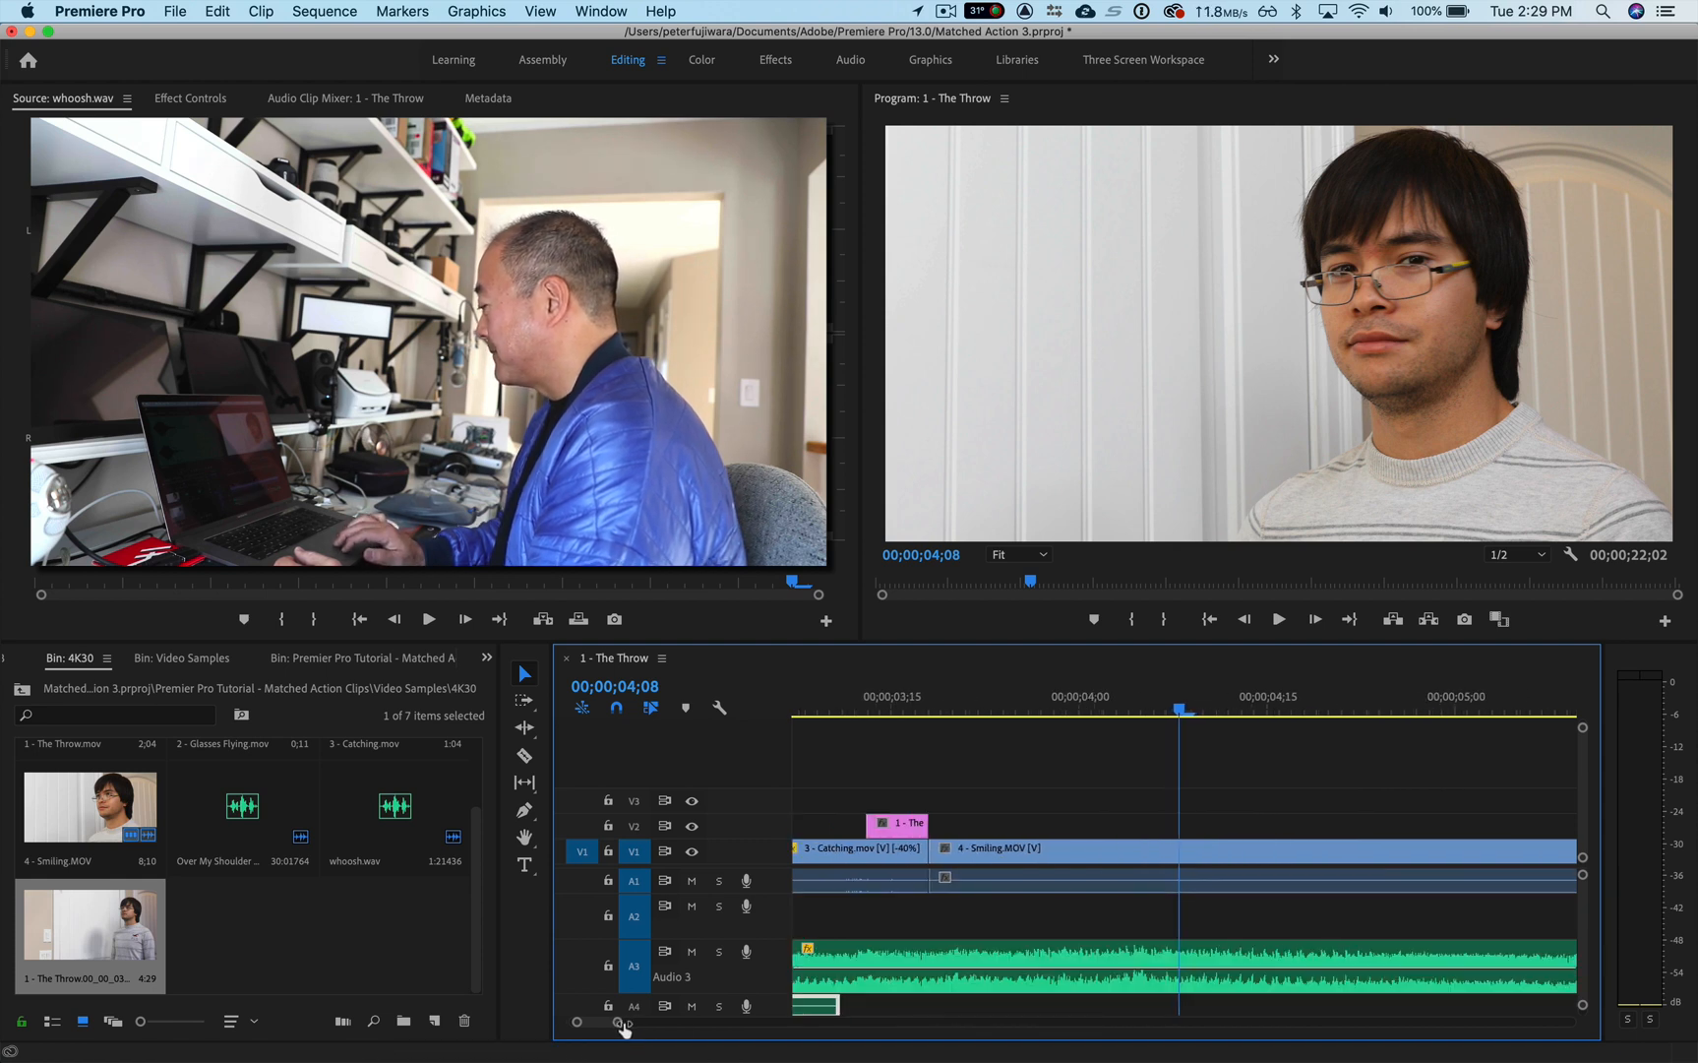
pyautogui.rightClick(909, 831)
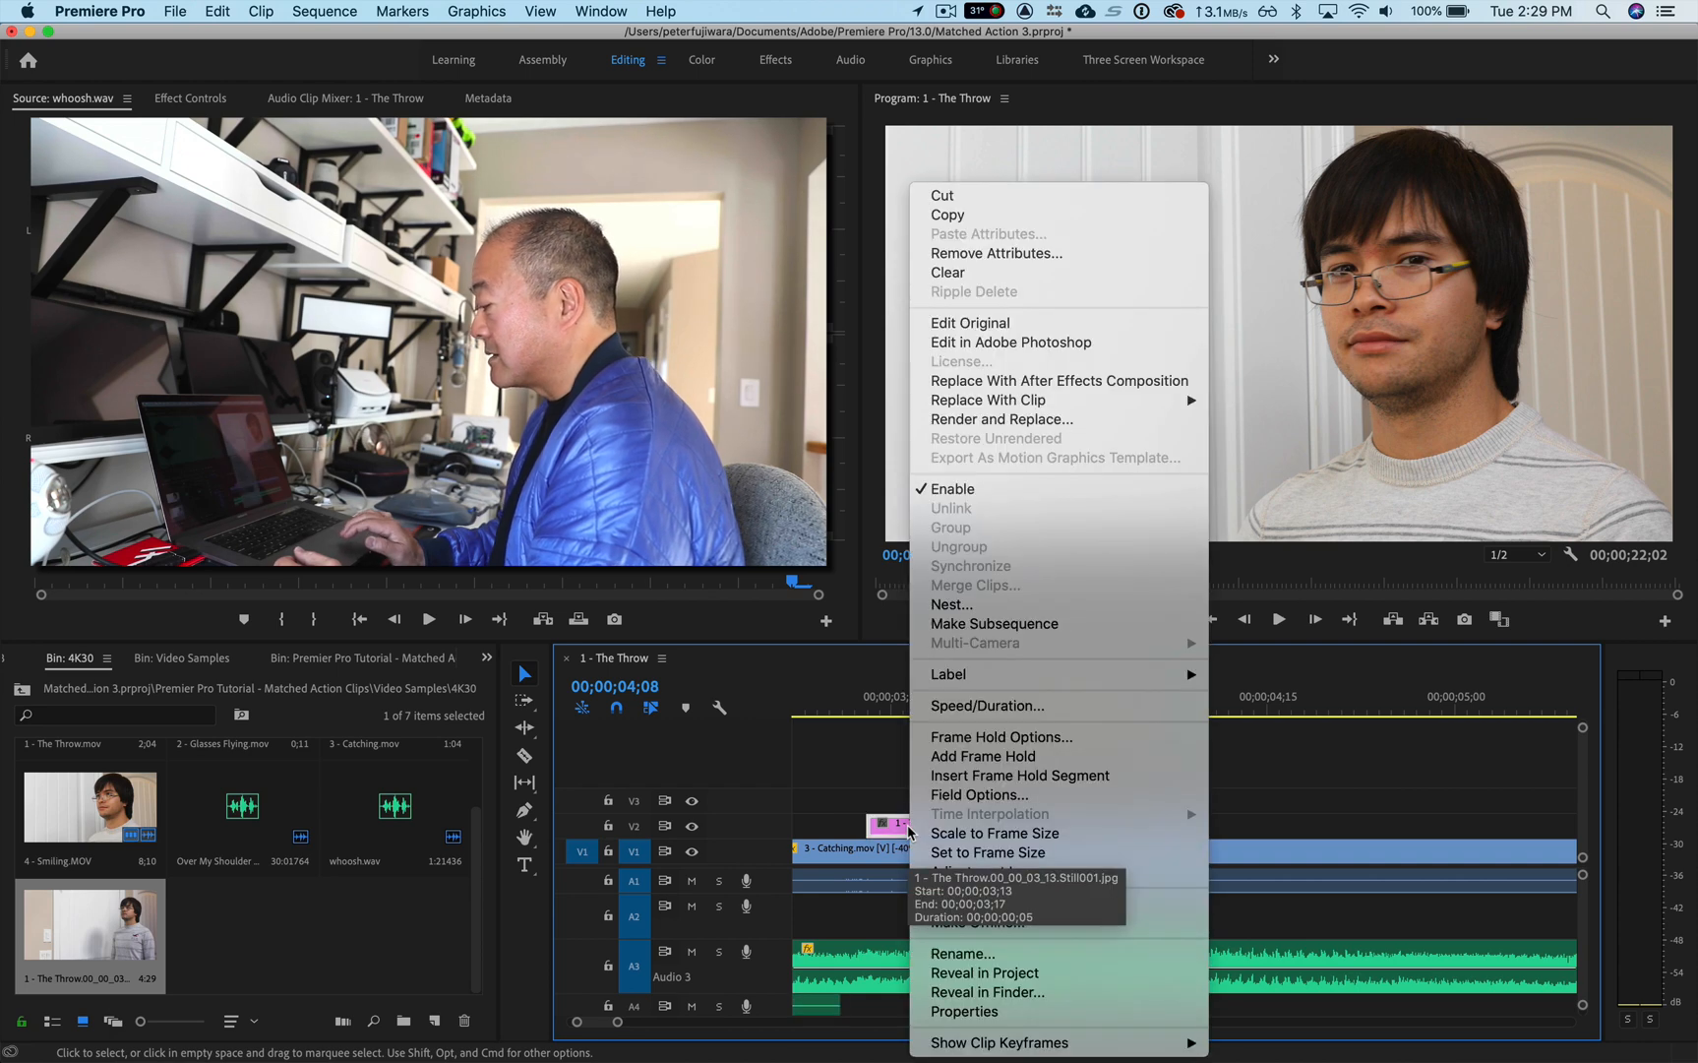
pyautogui.click(1088, 342)
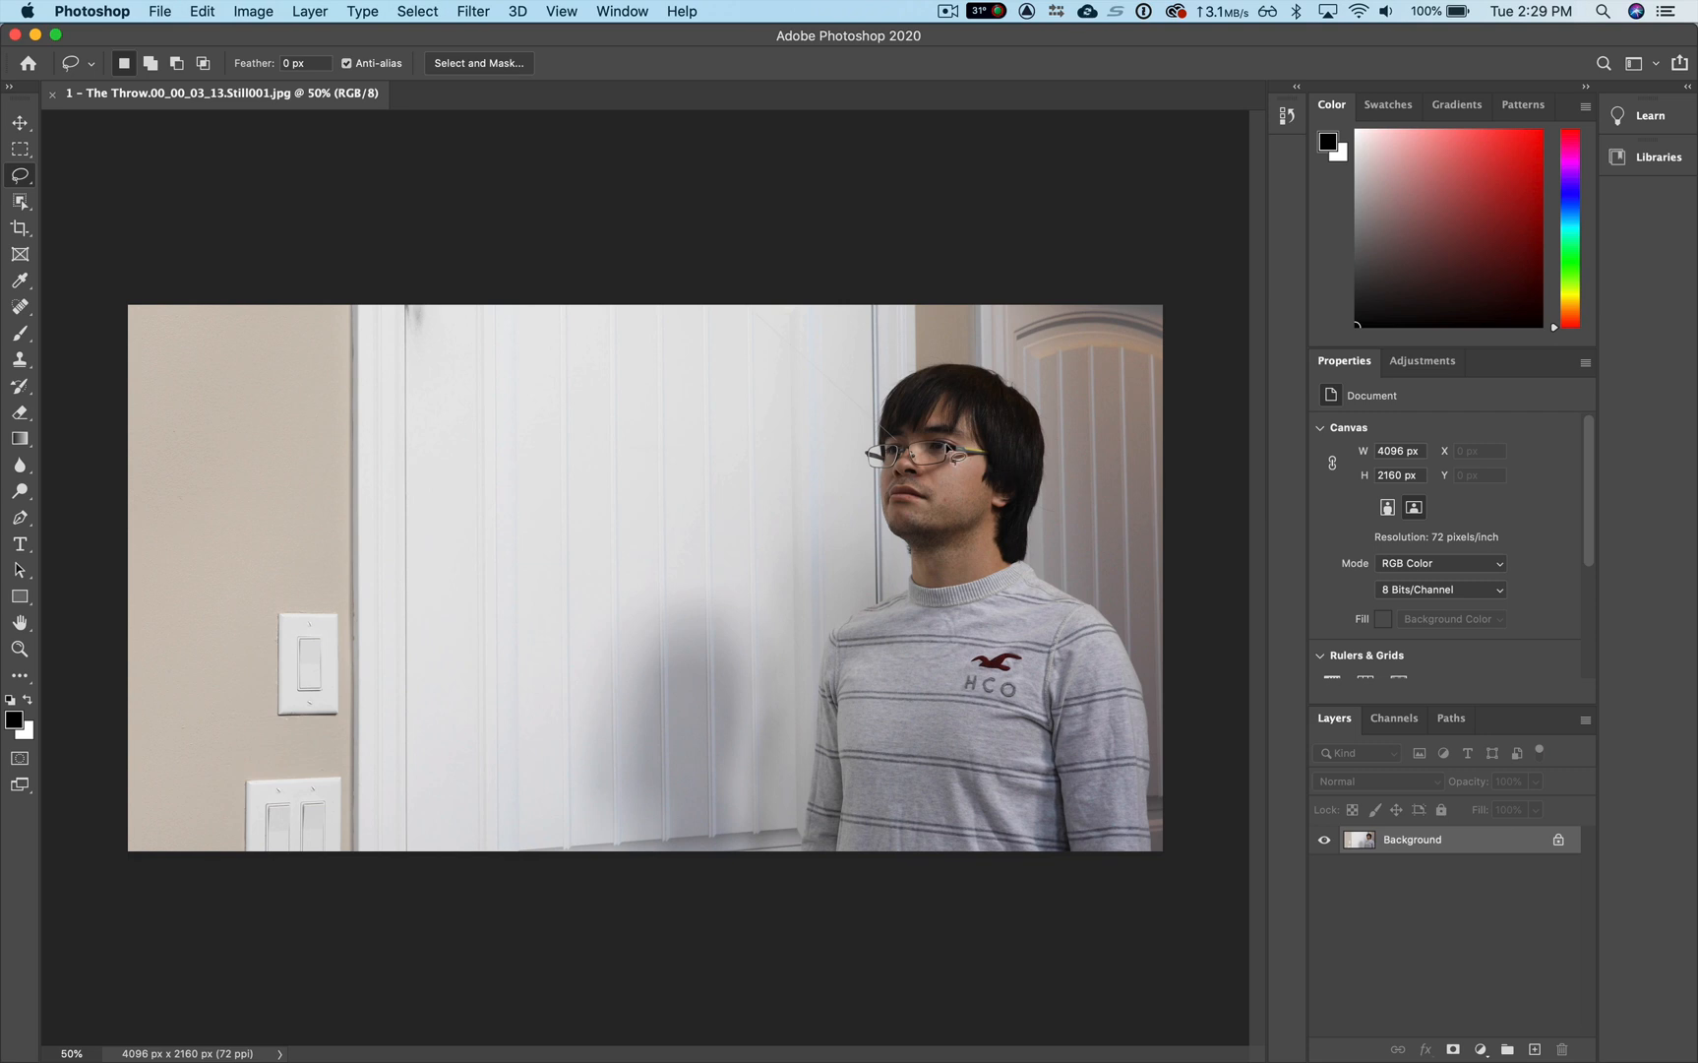
# Step: Lasso the diagonal string across the white door and remove it with a Content-Aware fill at 100% opacity in Normal mode
pyautogui.press('space')
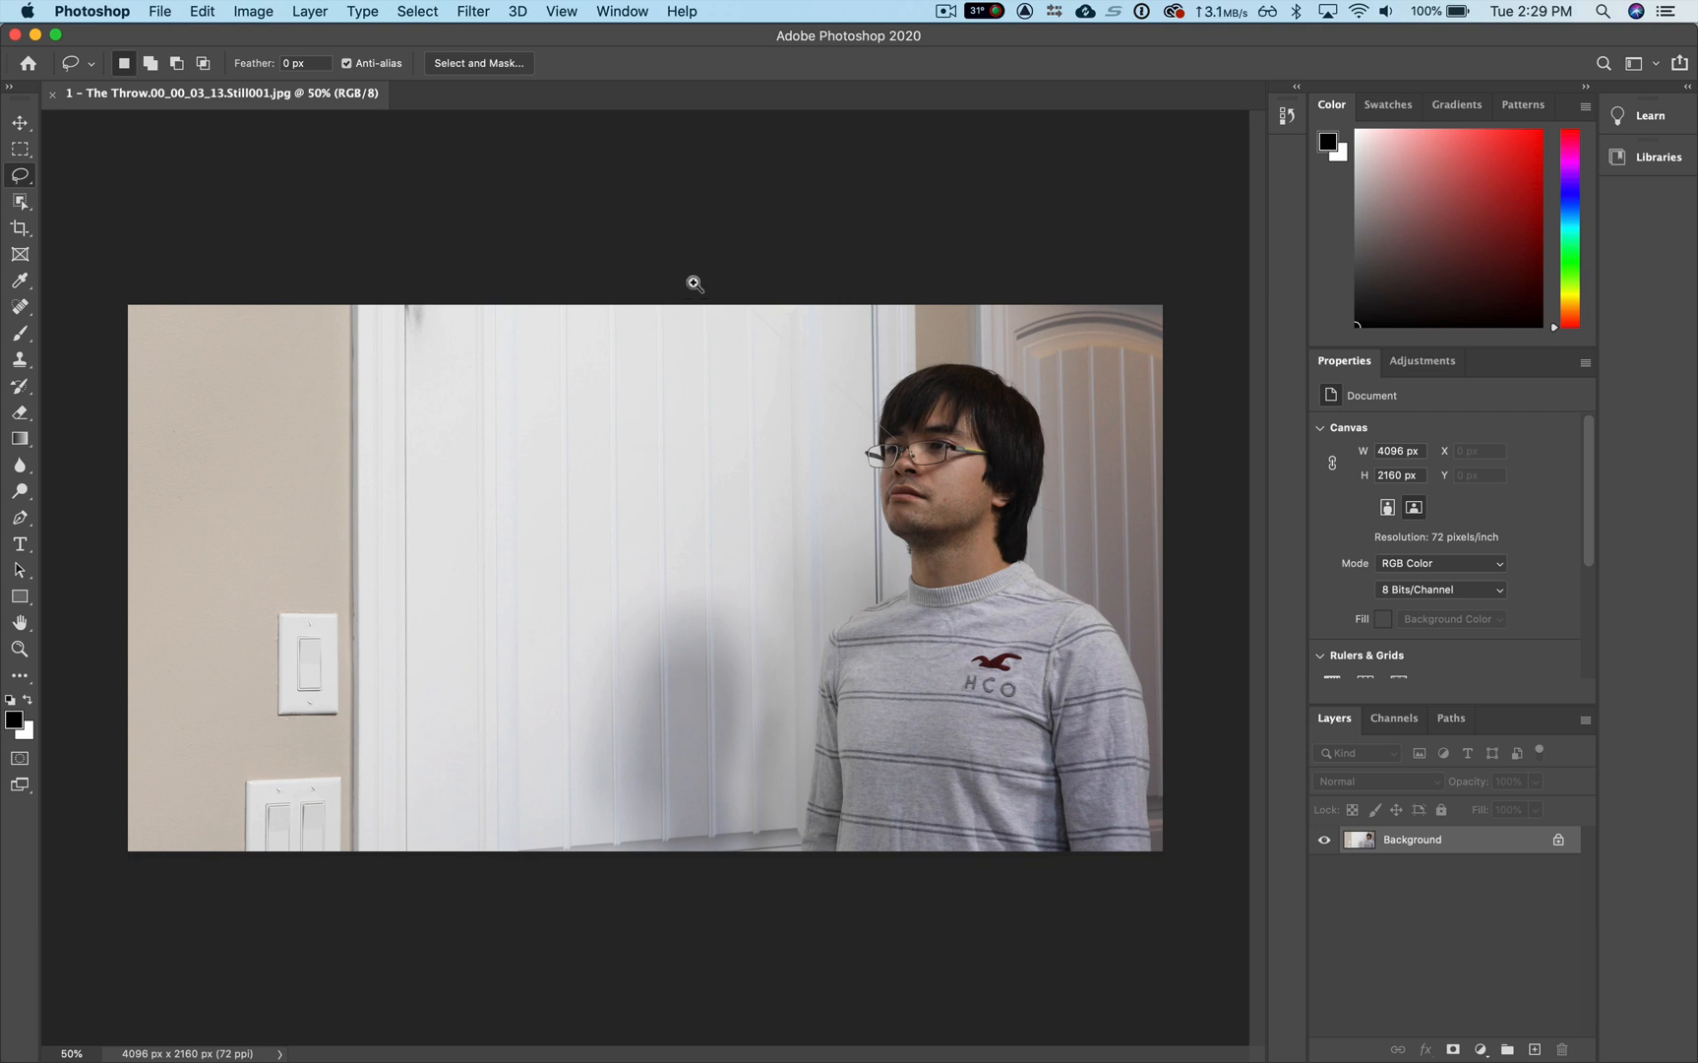
pyautogui.moveTo(694, 305); pyautogui.dragTo(917, 470)
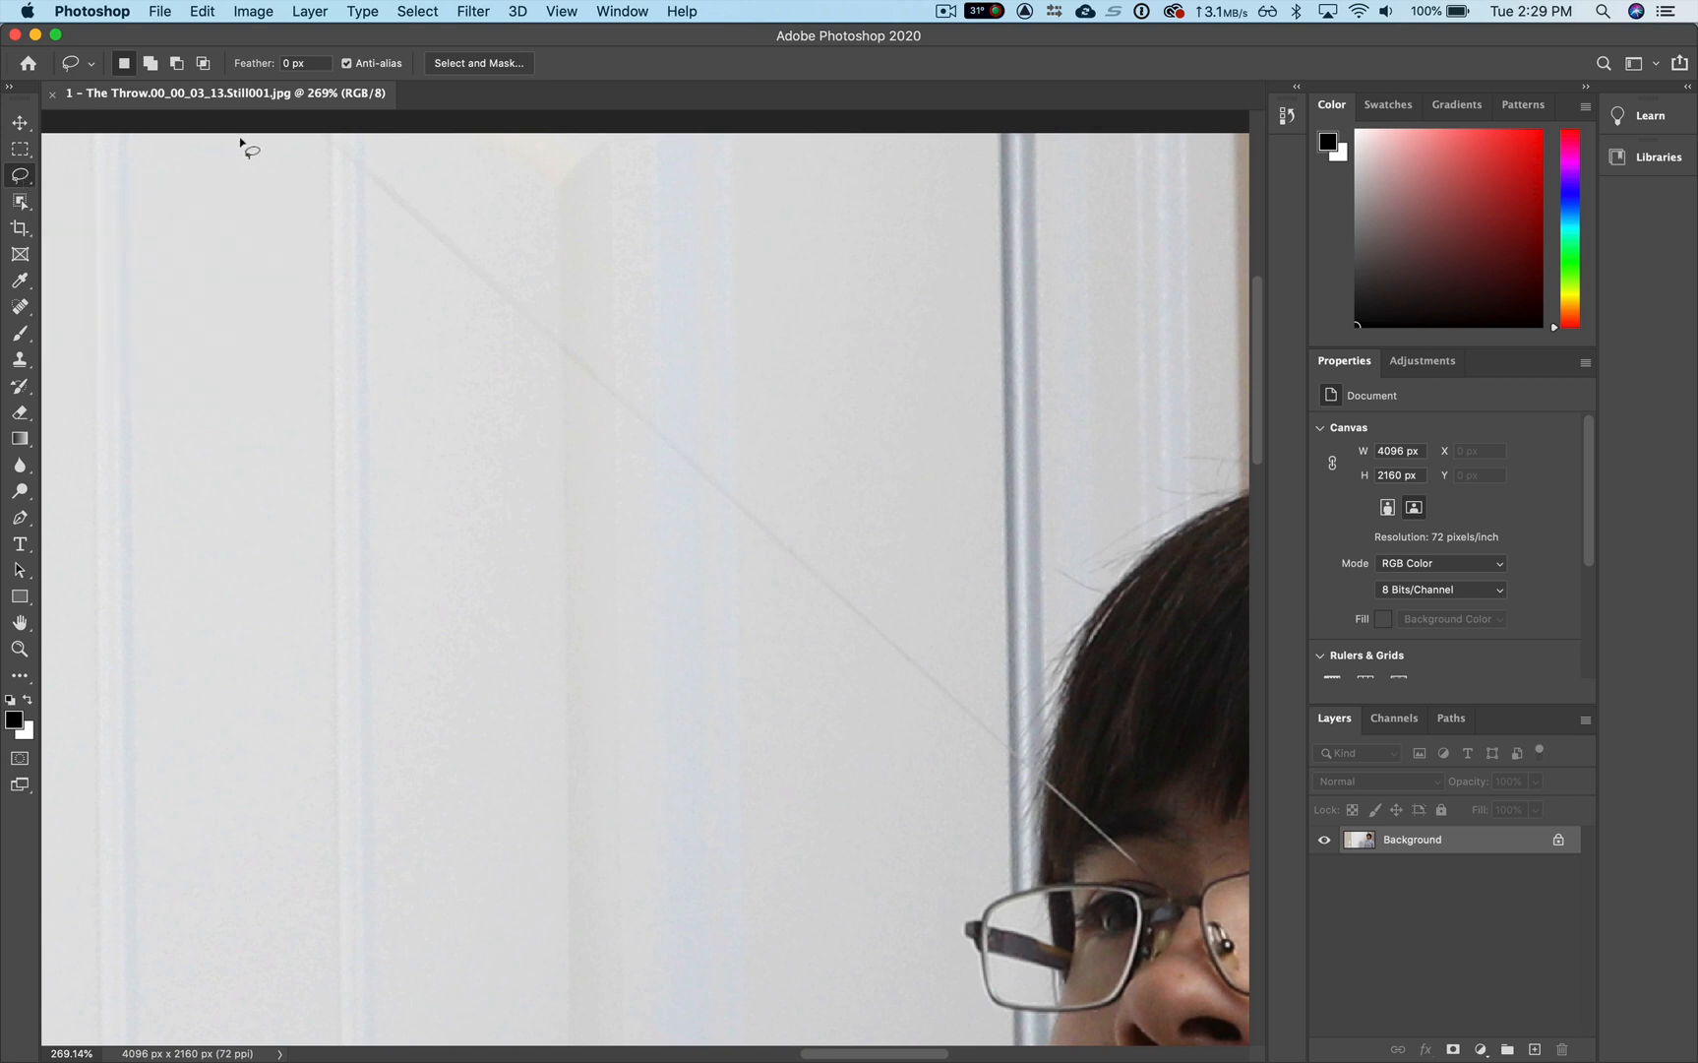
pyautogui.moveTo(276, 125)
pyautogui.mouseDown()
pyautogui.moveTo(502, 413)
pyautogui.moveTo(763, 650)
pyautogui.moveTo(932, 756)
pyautogui.moveTo(985, 766)
pyautogui.mouseUp()
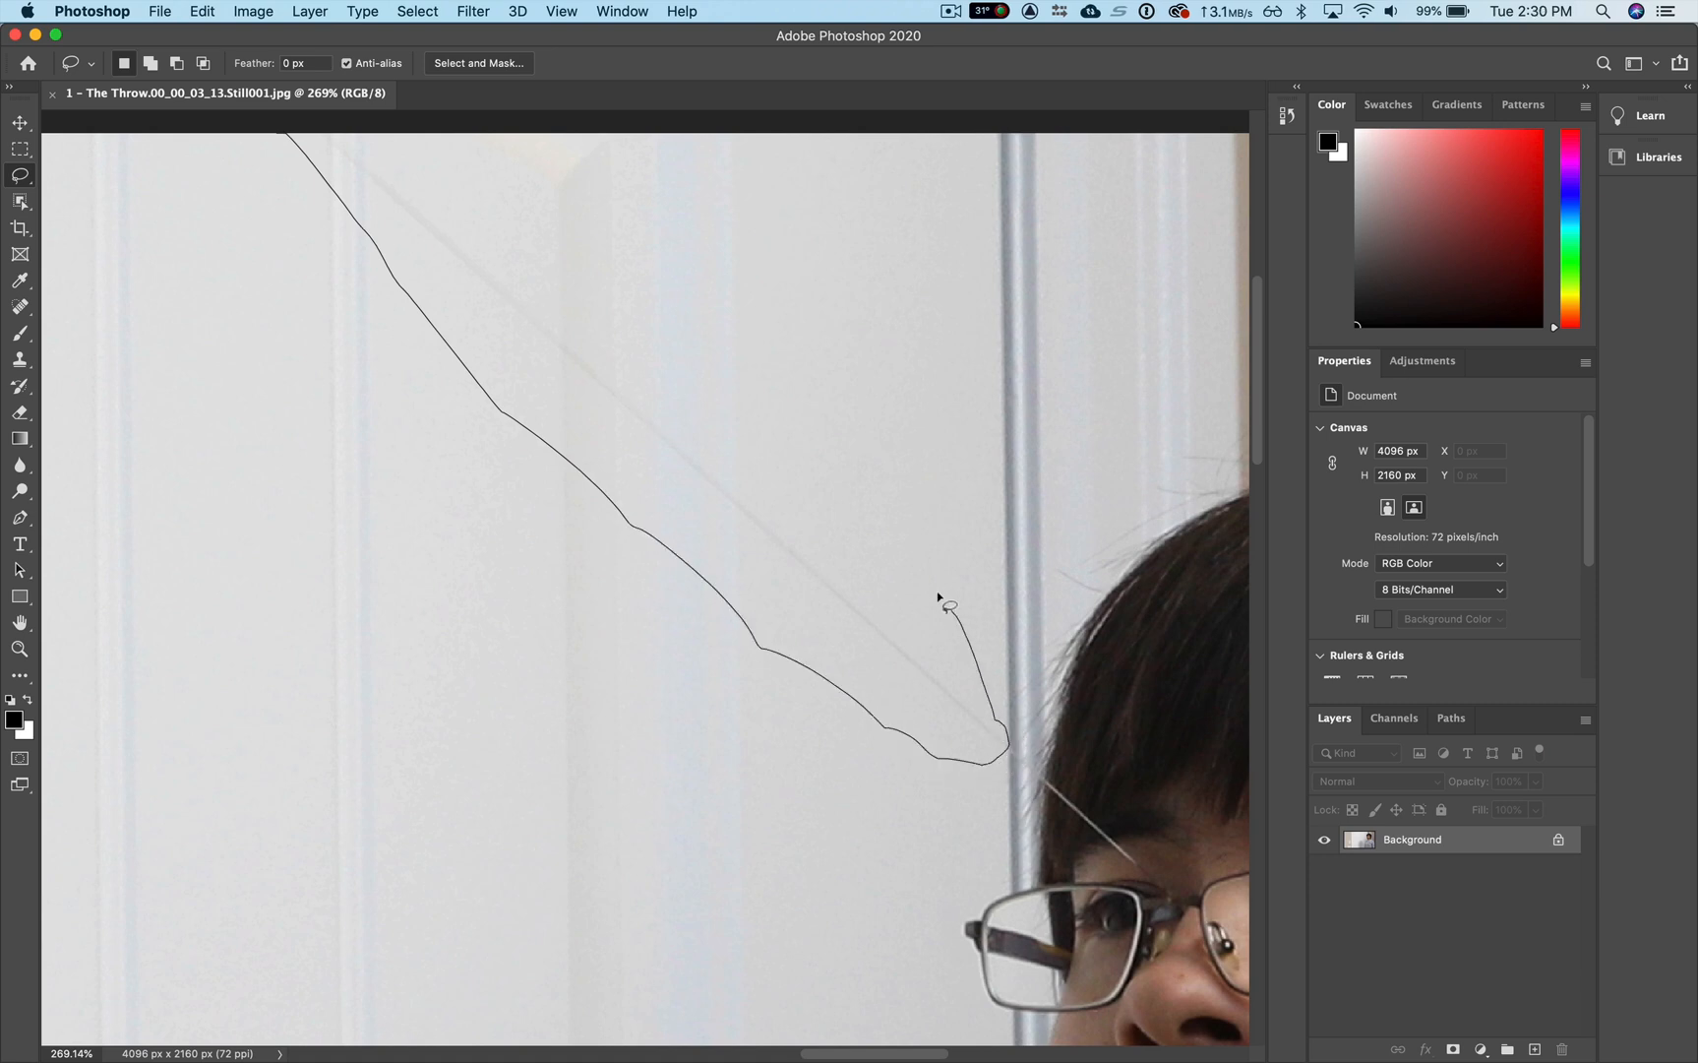
pyautogui.moveTo(938, 596); pyautogui.dragTo(564, 225)
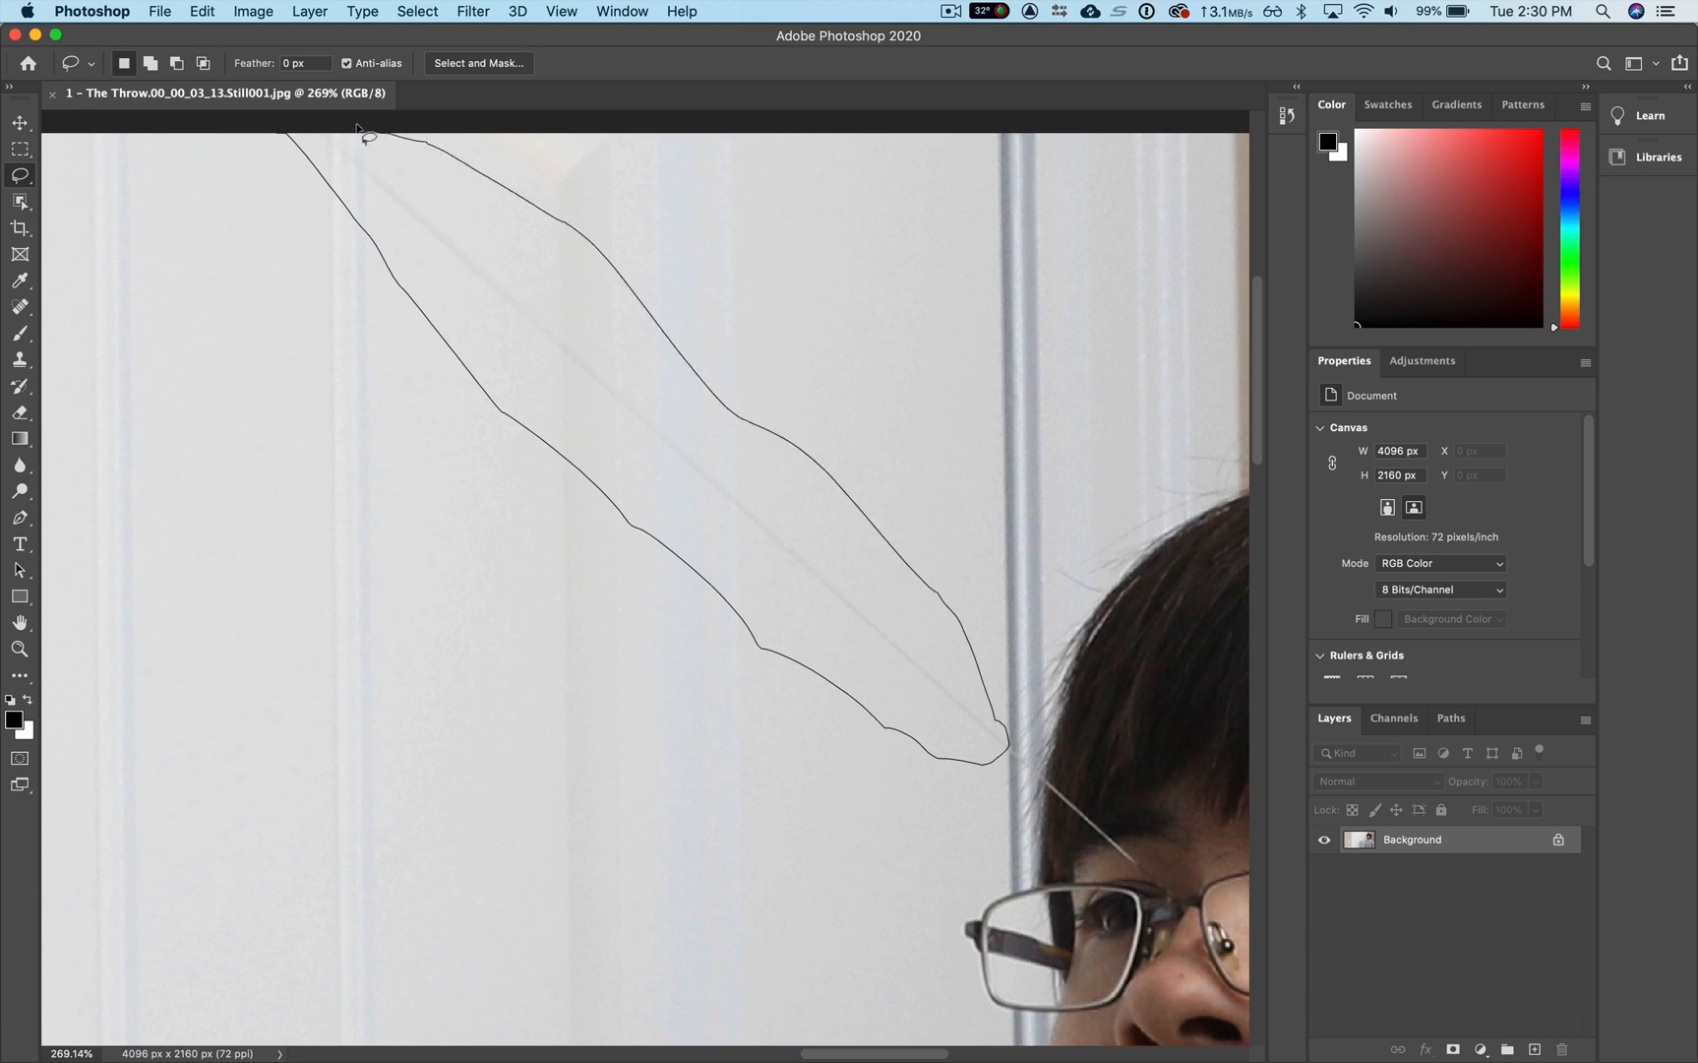
pyautogui.moveTo(291, 138); pyautogui.dragTo(289, 140)
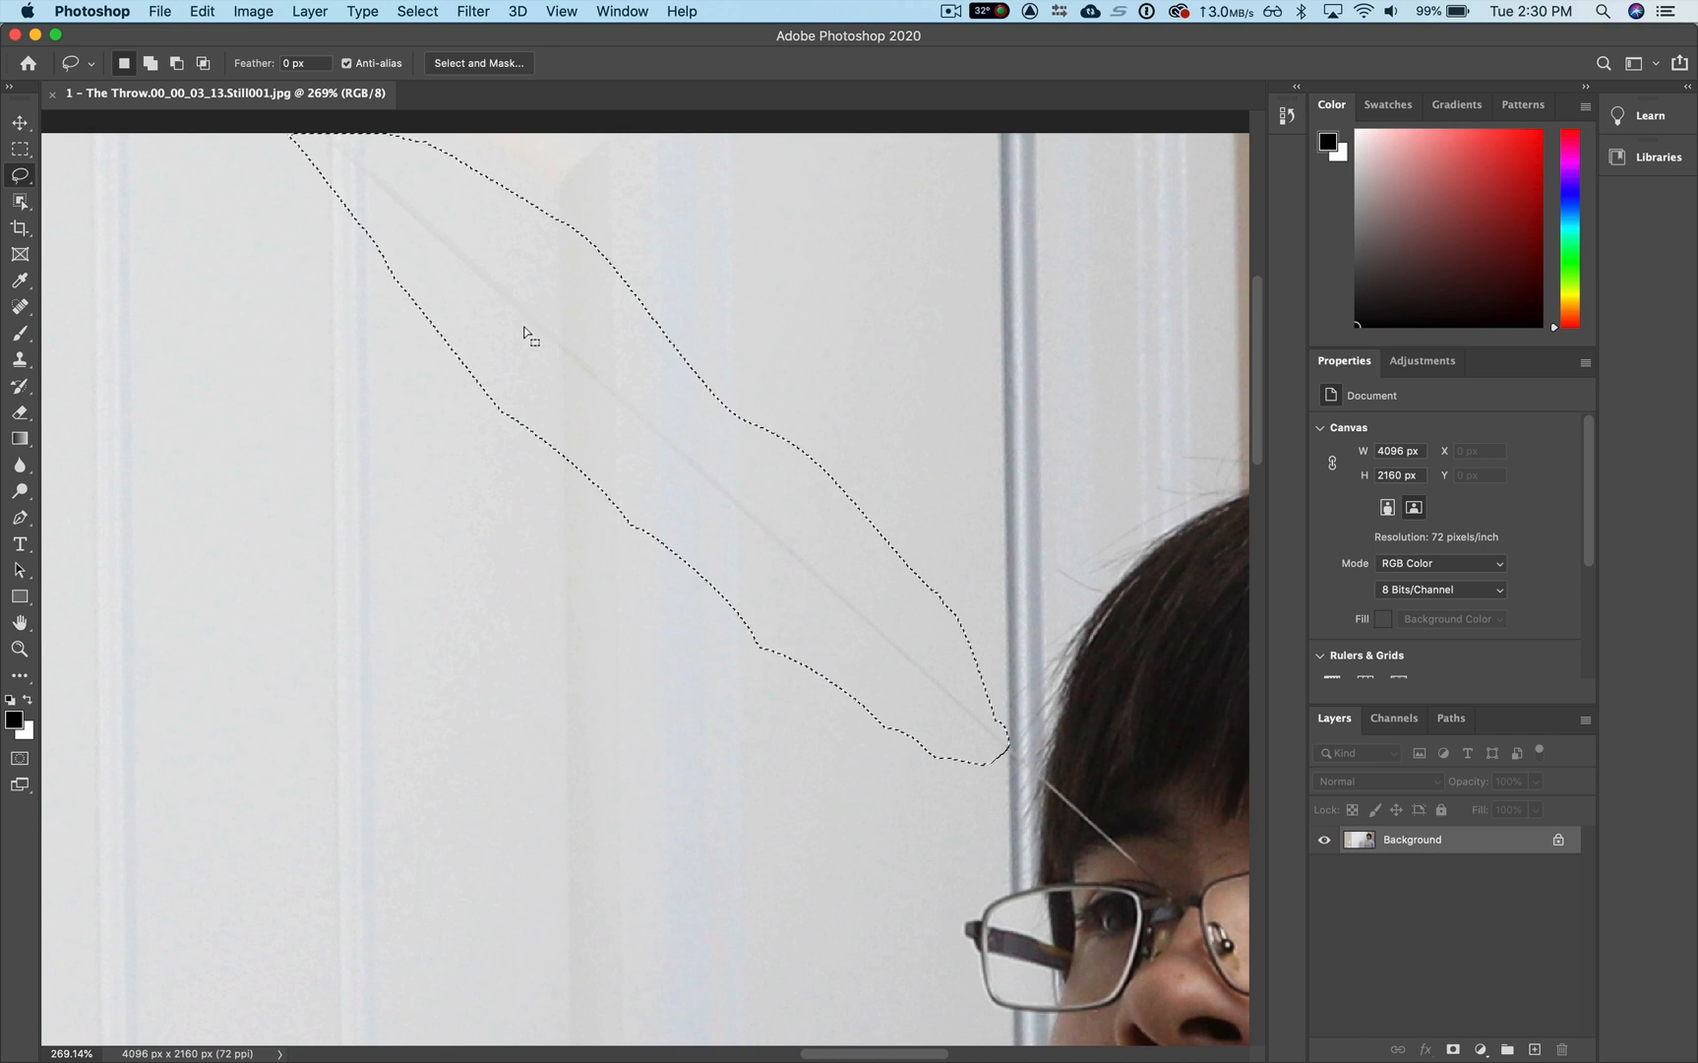
pyautogui.rightClick(525, 333)
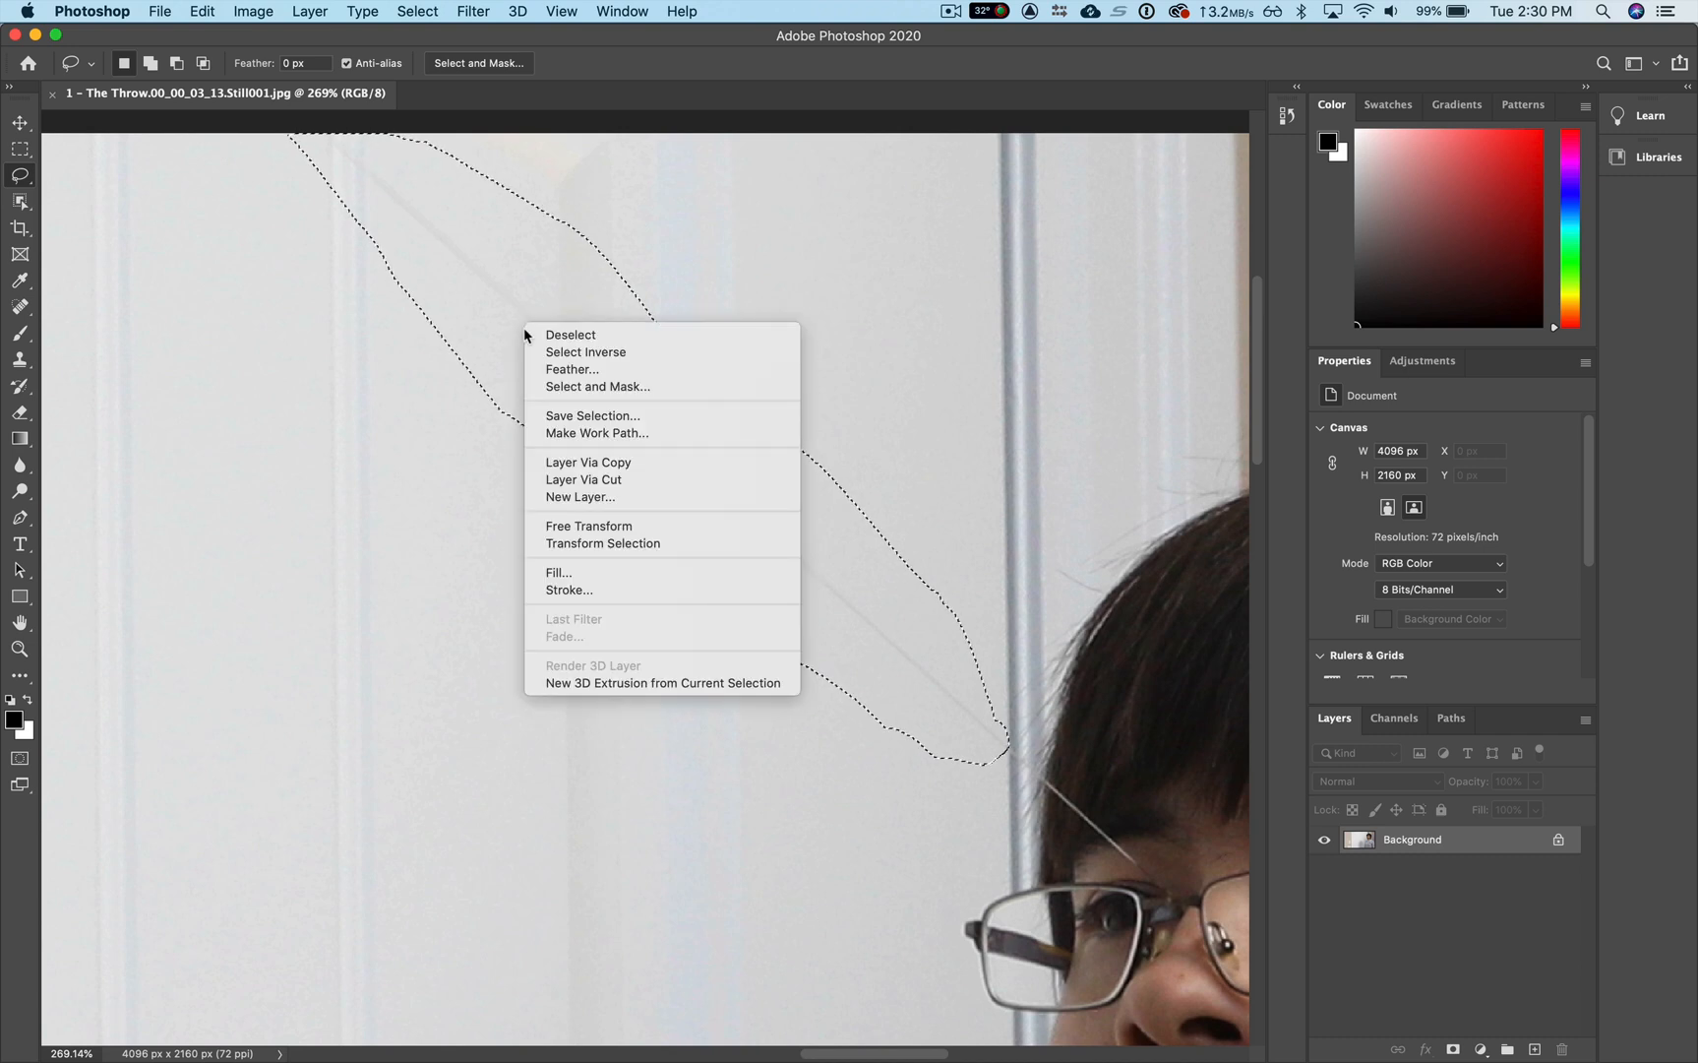
pyautogui.click(616, 572)
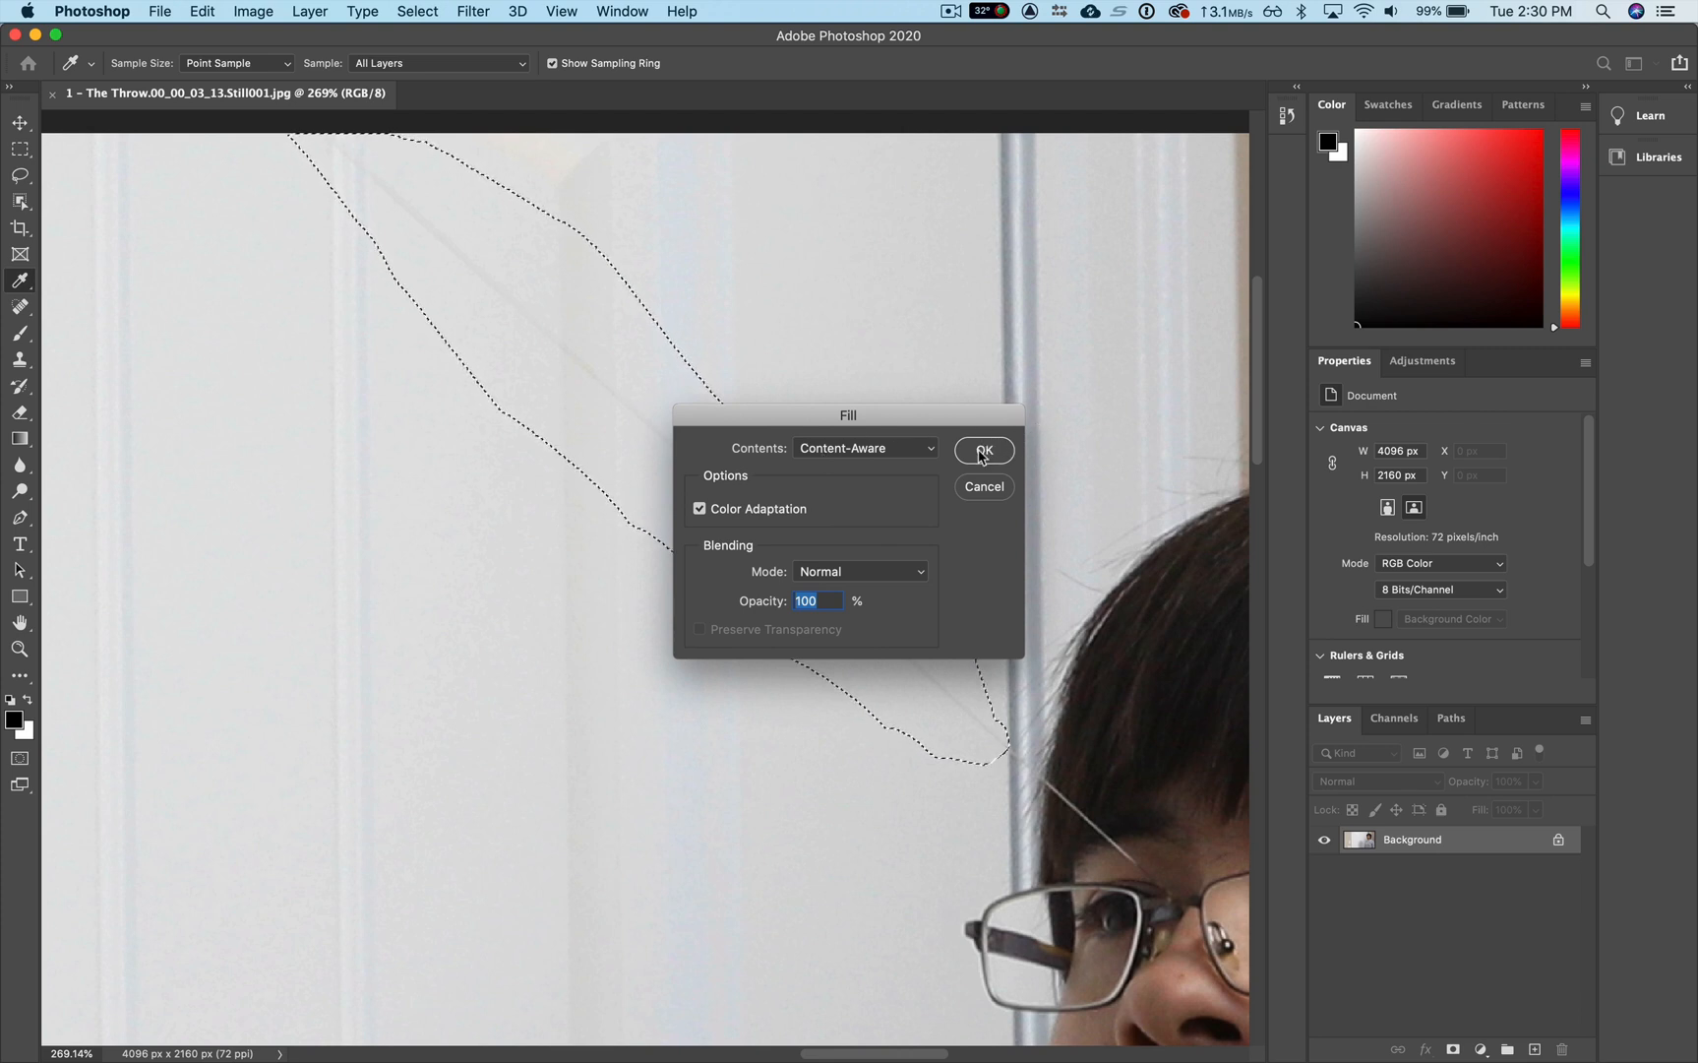
pyautogui.click(987, 451)
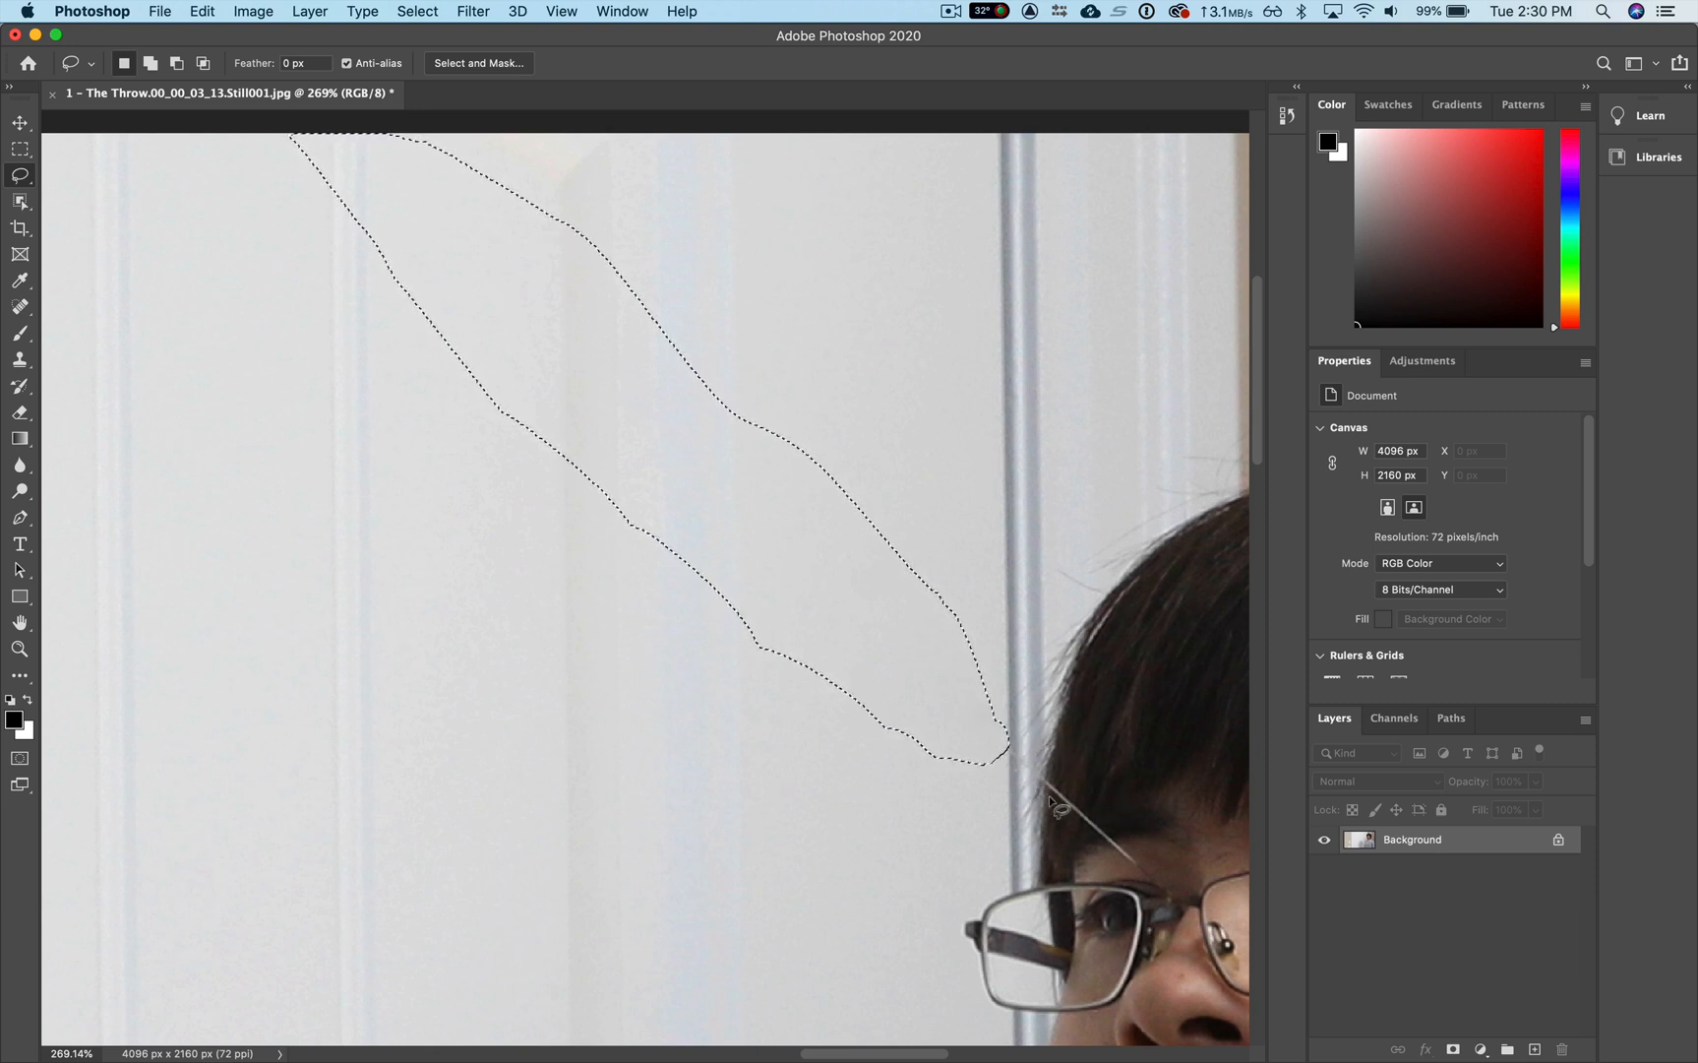
# Step: Lasso the remaining string over the hair and forehead, remove it with a Content-Aware fill at 100% opacity, and clear the selection
pyautogui.click(1158, 848)
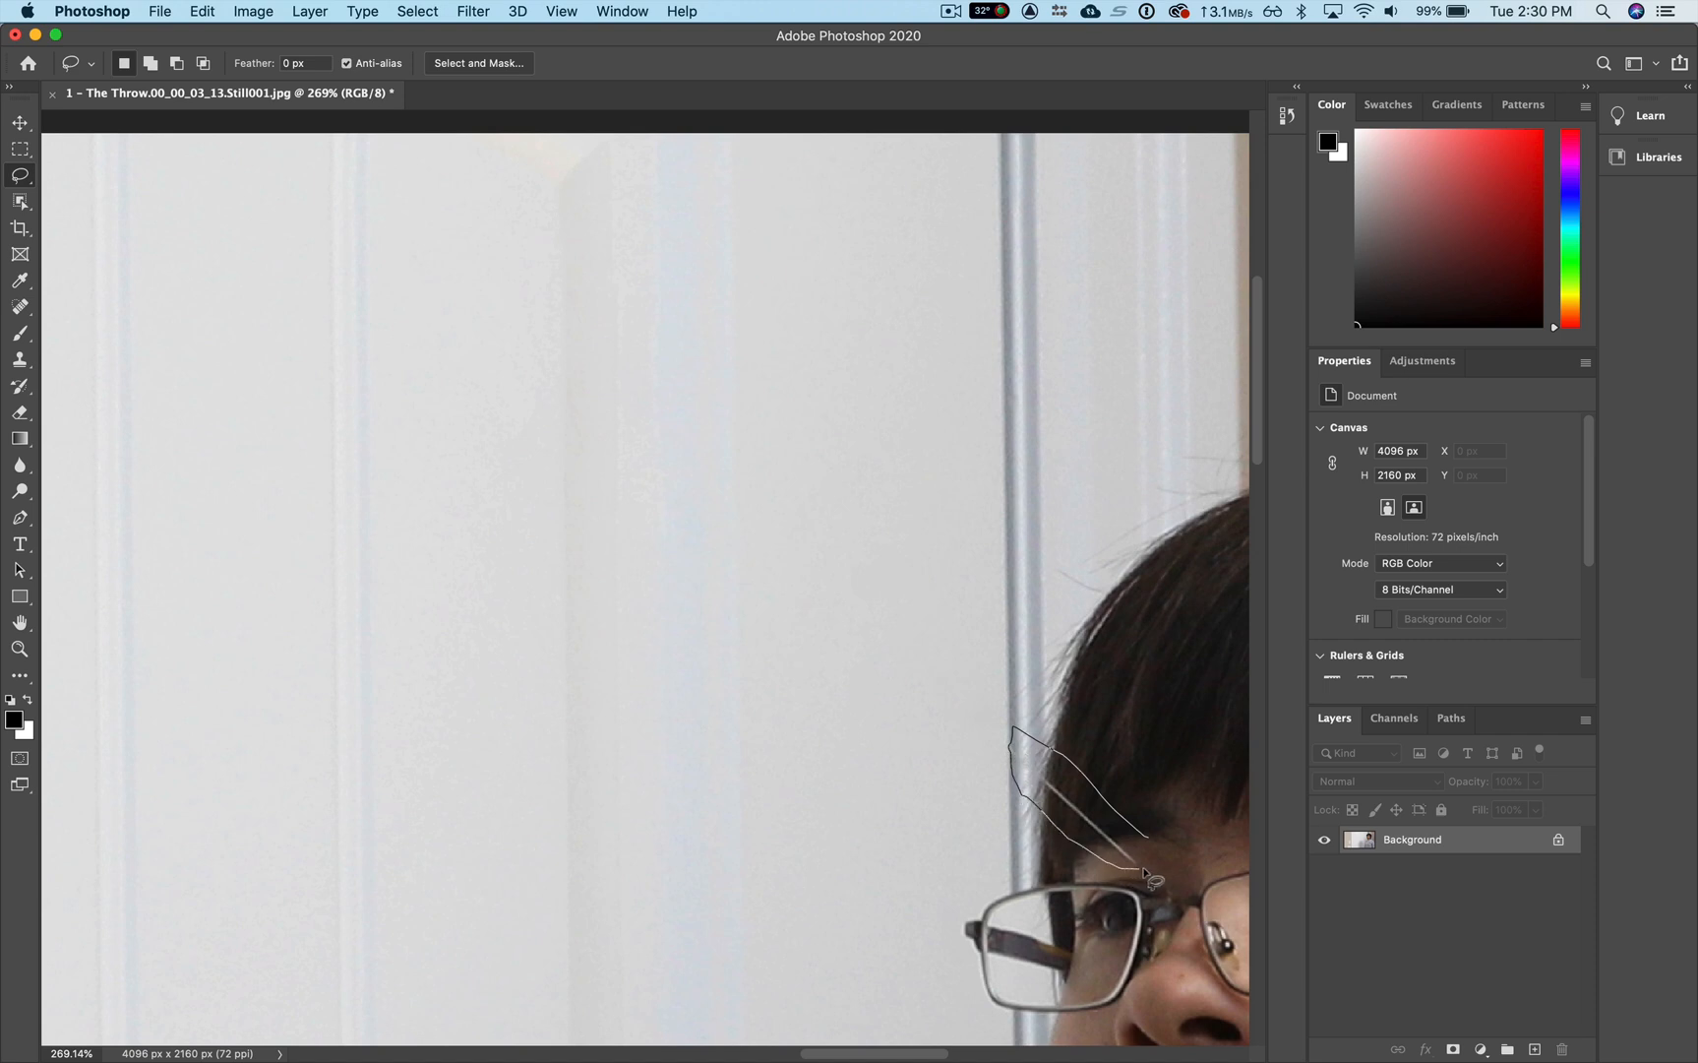
pyautogui.moveTo(1158, 848); pyautogui.dragTo(1156, 847)
pyautogui.rightClick(1079, 802)
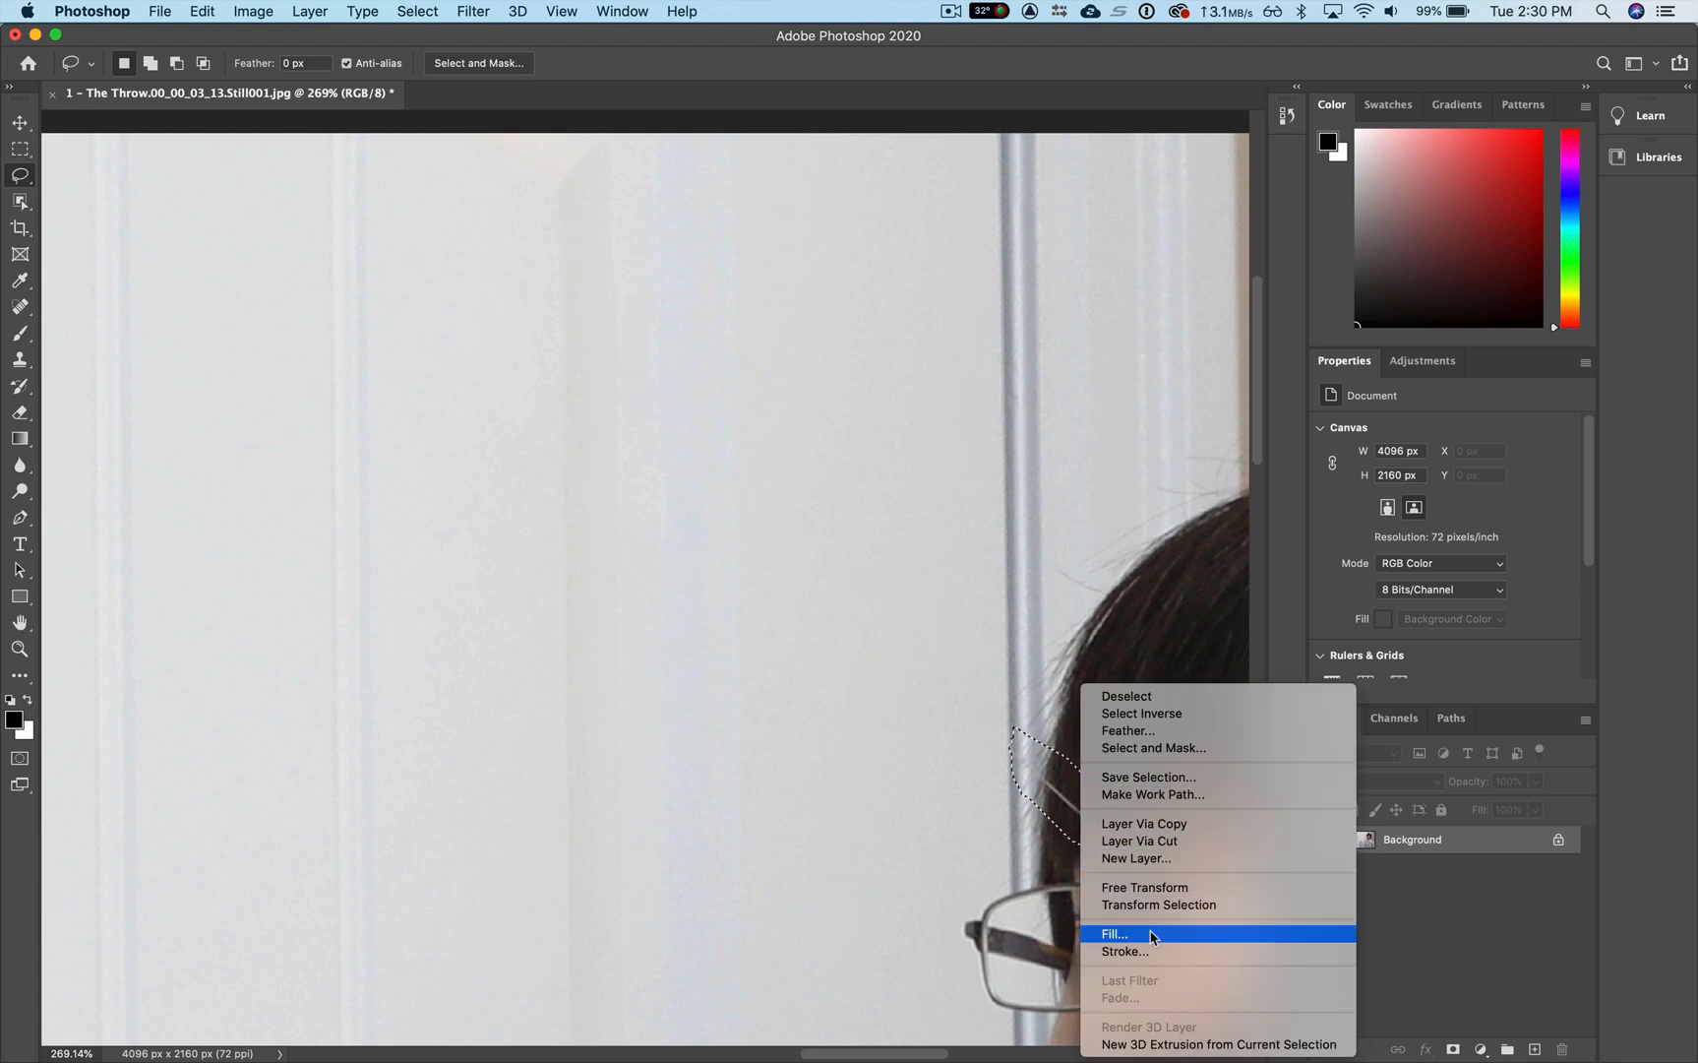
pyautogui.click(1153, 935)
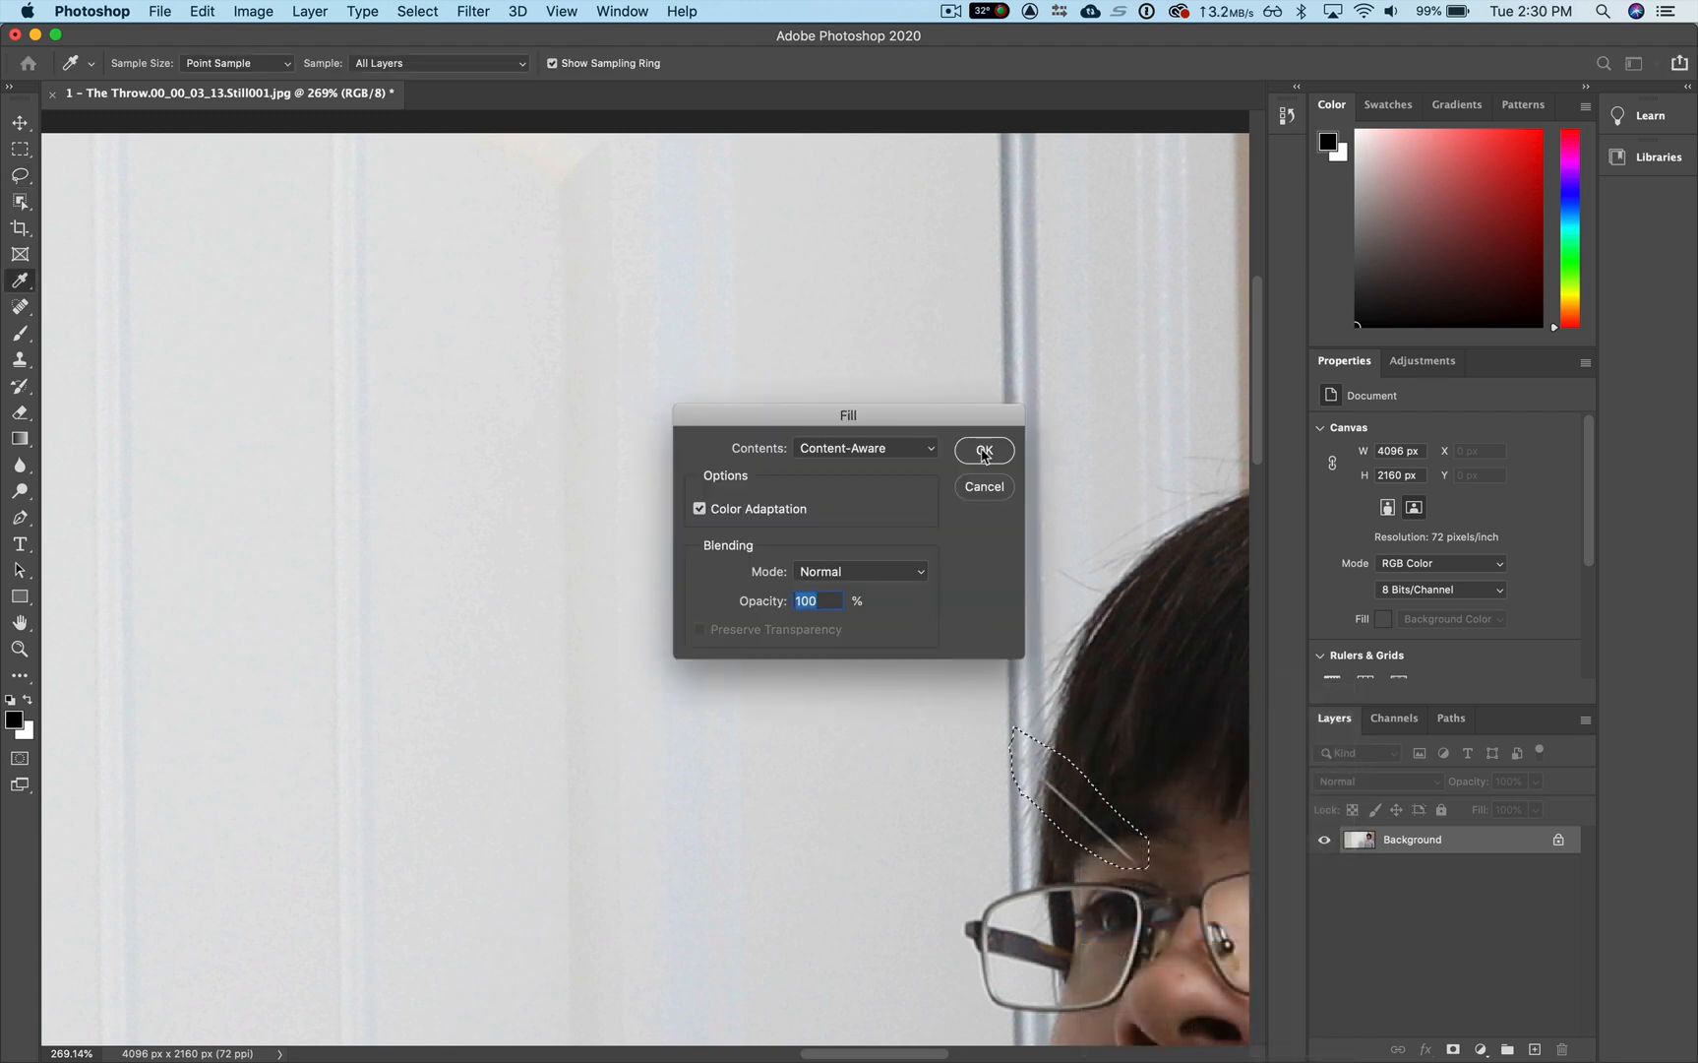
pyautogui.click(984, 451)
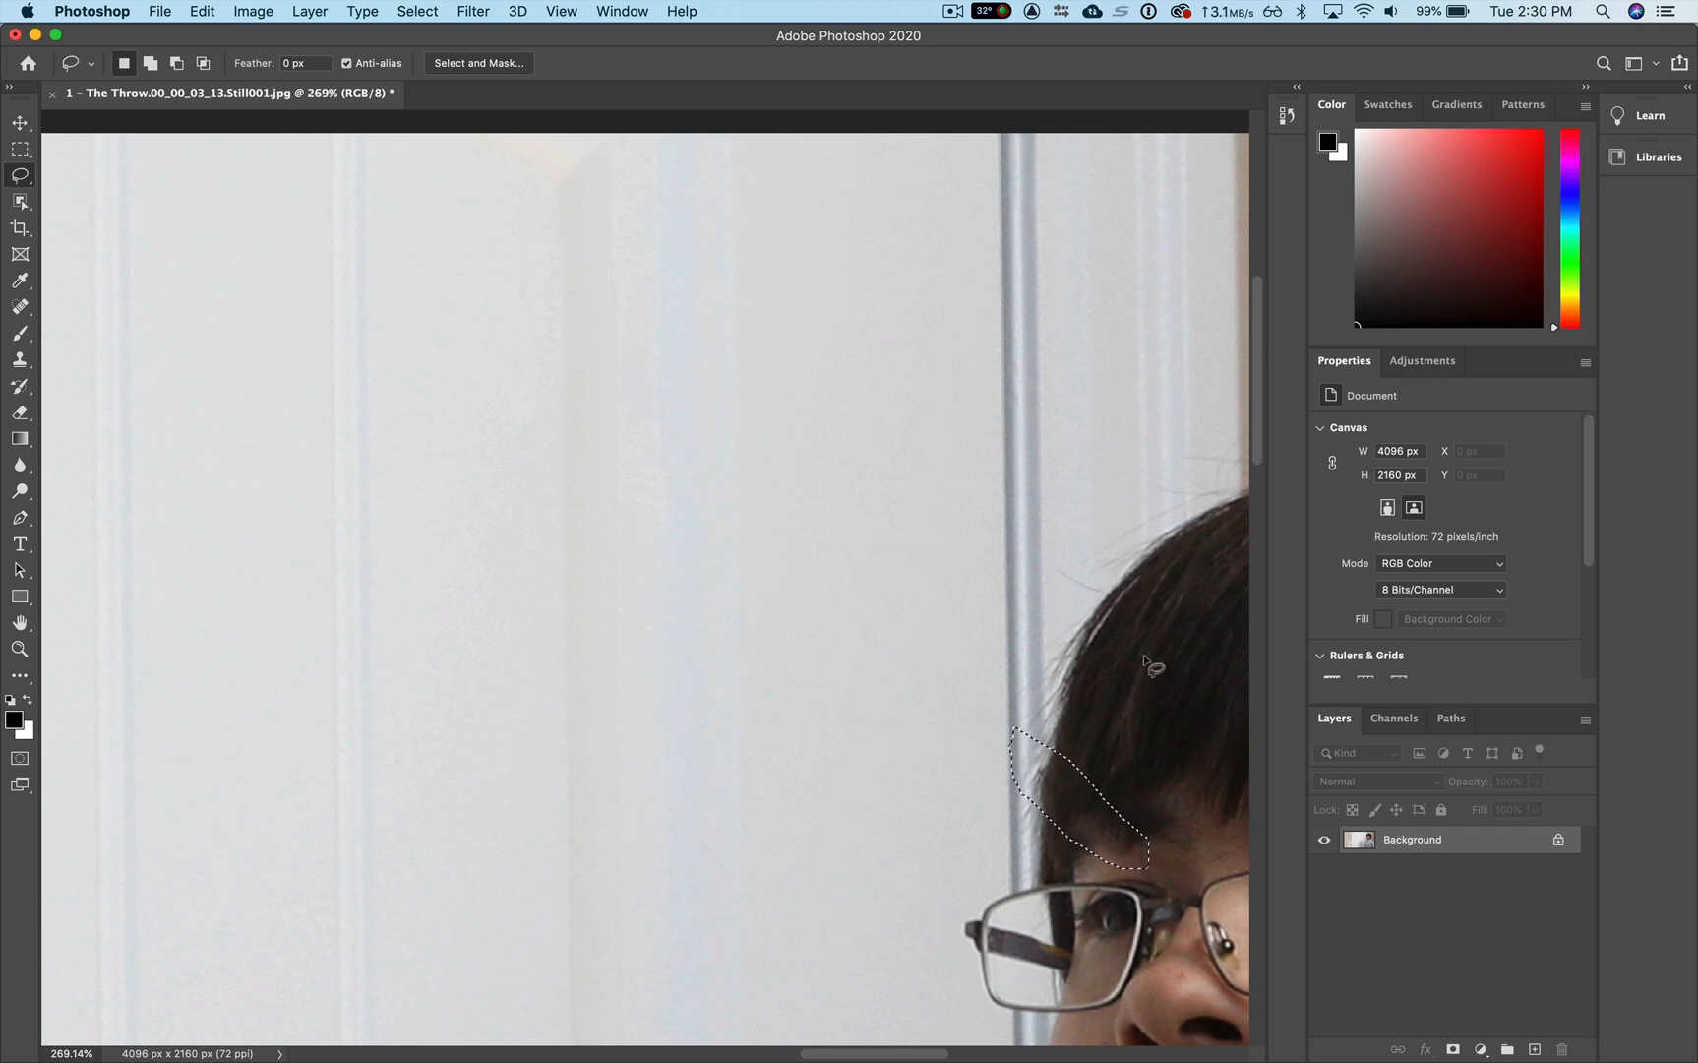
pyautogui.press('super+d')
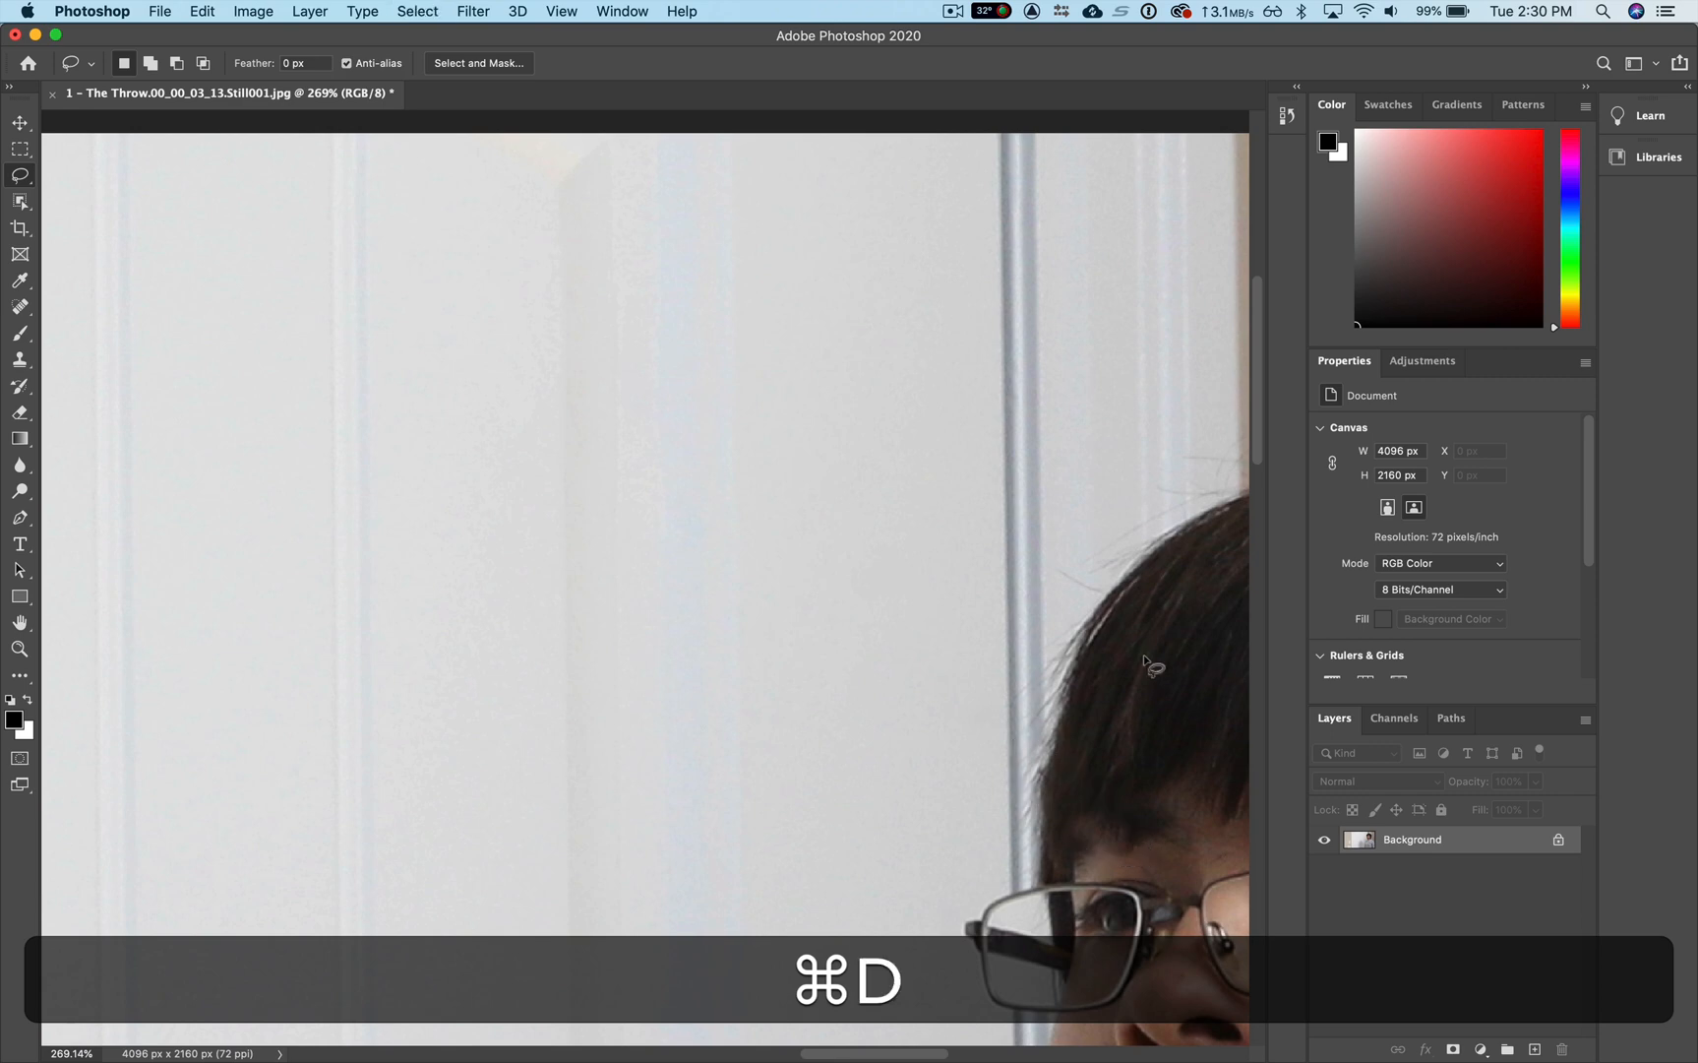
# Step: Save the retouched still over the original JPEG at quality 8 (High) with the Baseline ("Standard") format
pyautogui.press('super')
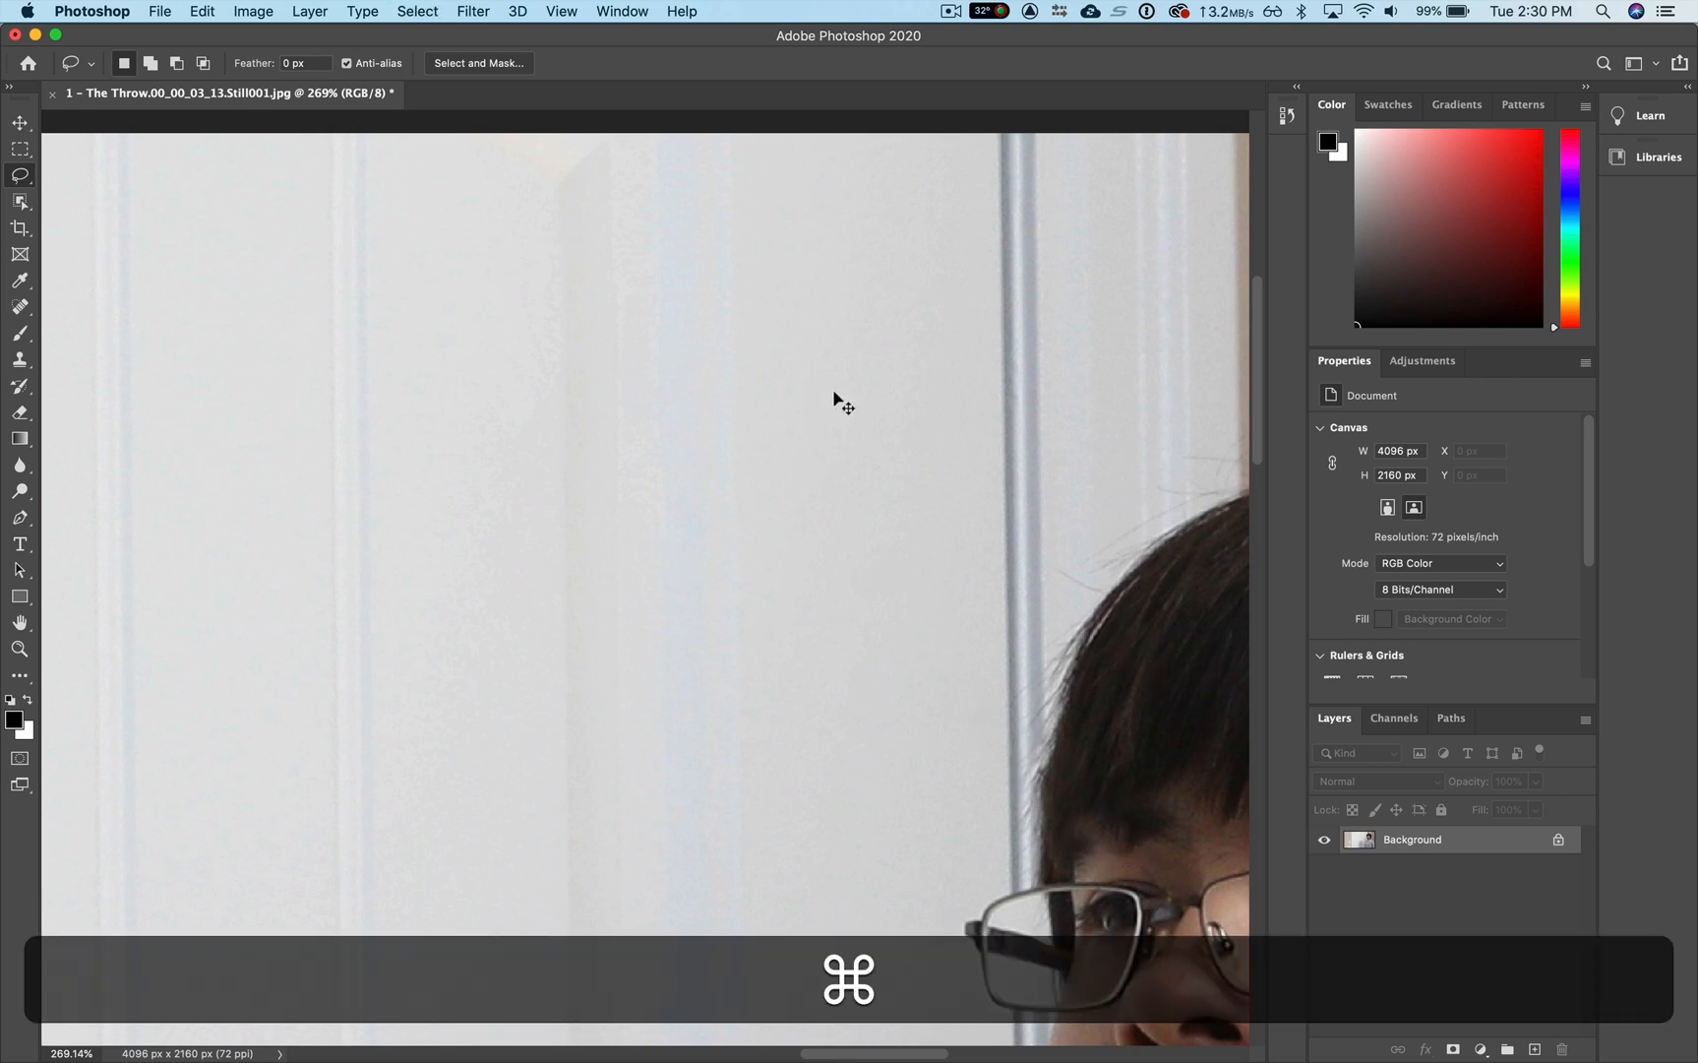
pyautogui.press('super+0')
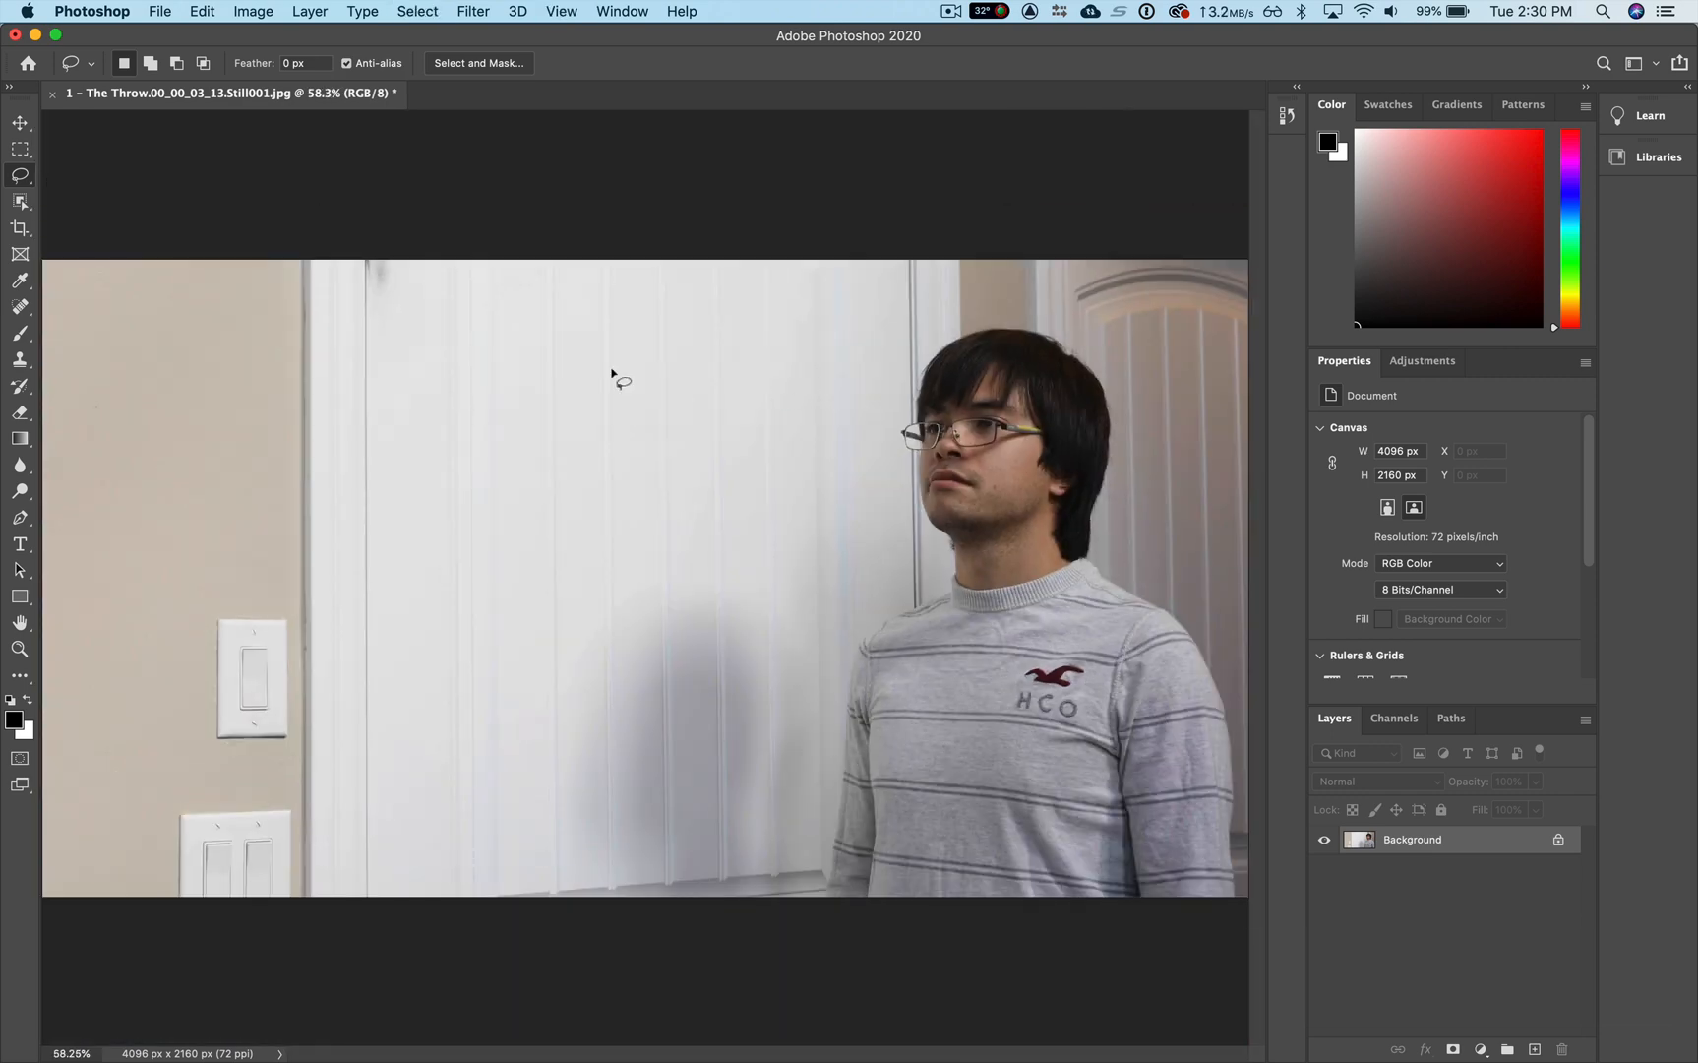
pyautogui.press('super')
pyautogui.press('super+s')
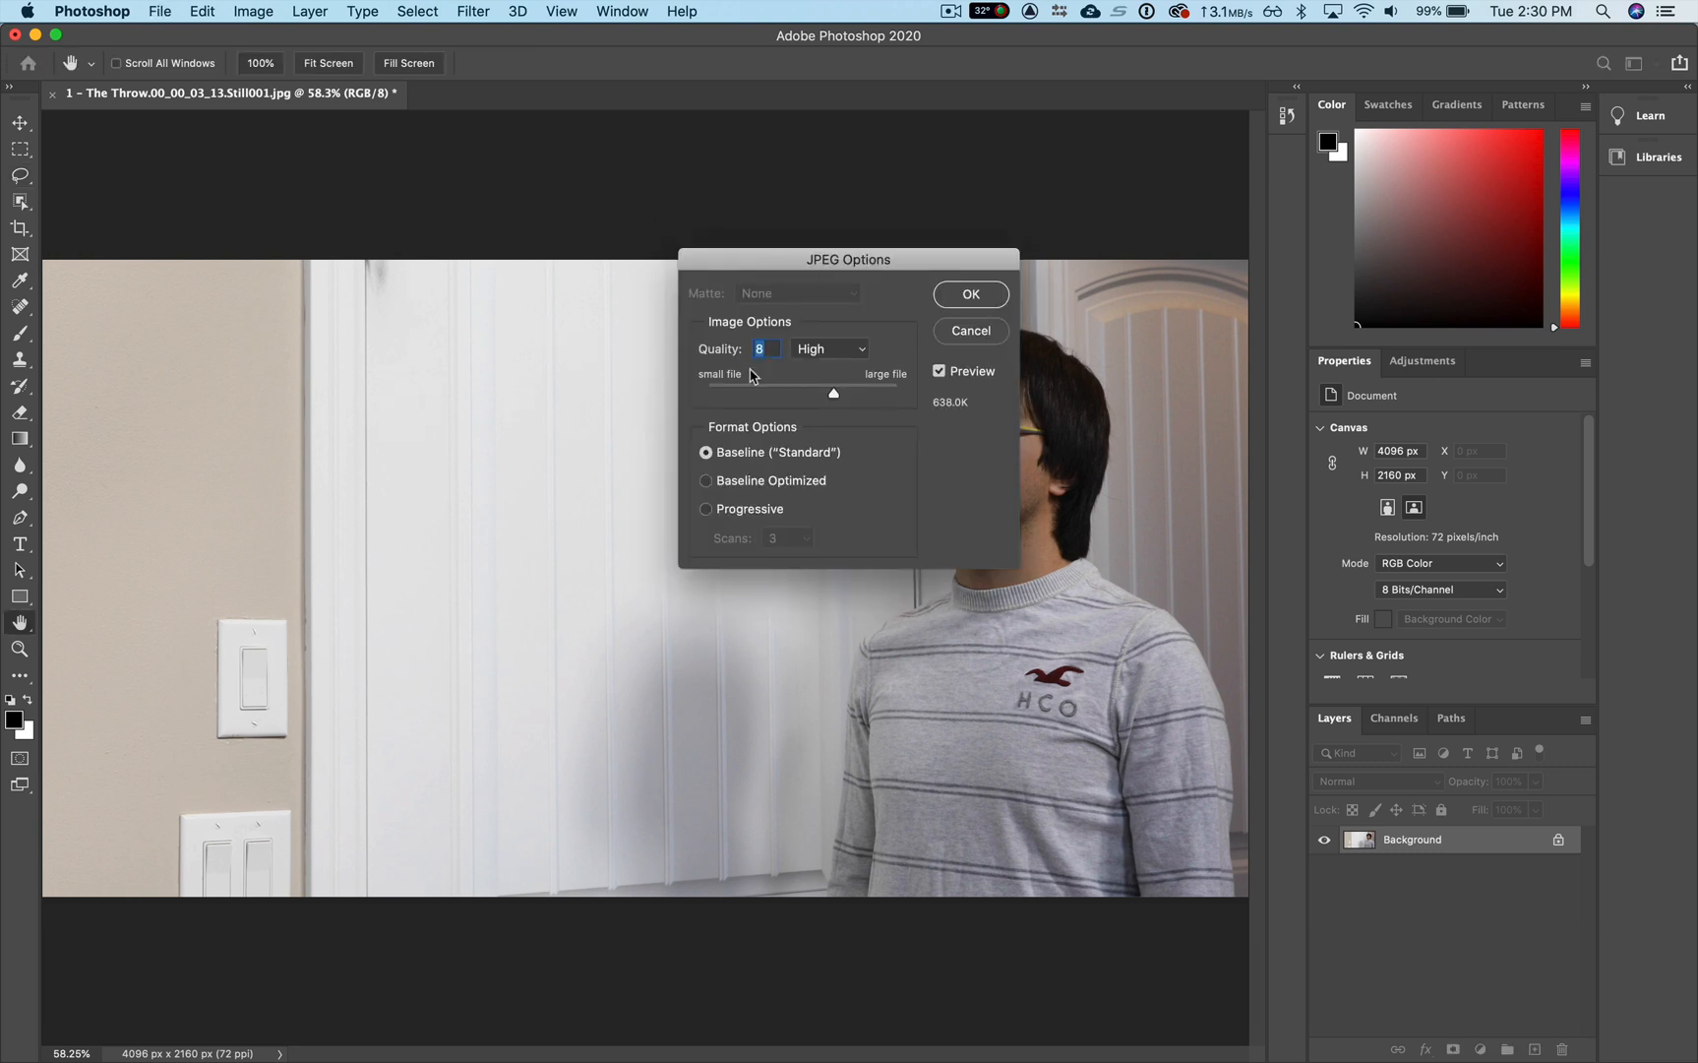
pyautogui.click(971, 295)
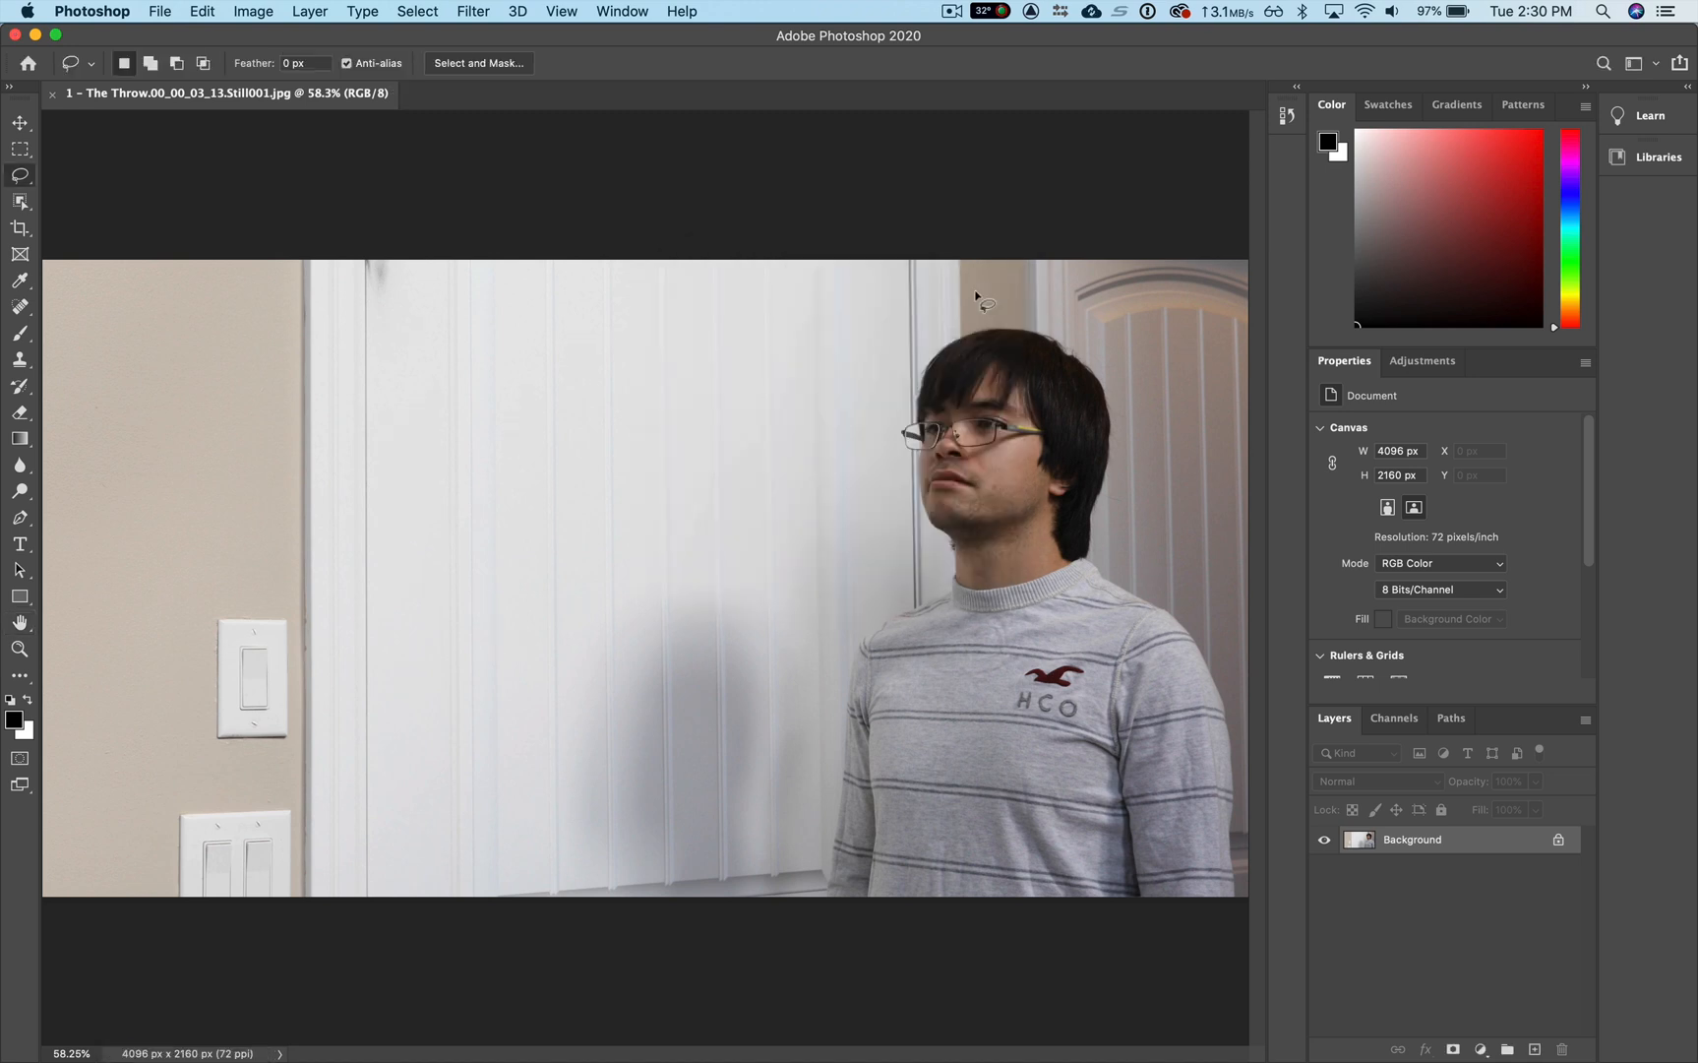
# Step: Switch back to Premiere Pro and inspect the retouched still on V2 at 00;00;03;14 in an enlarged Program monitor
pyautogui.press('super+Tab')
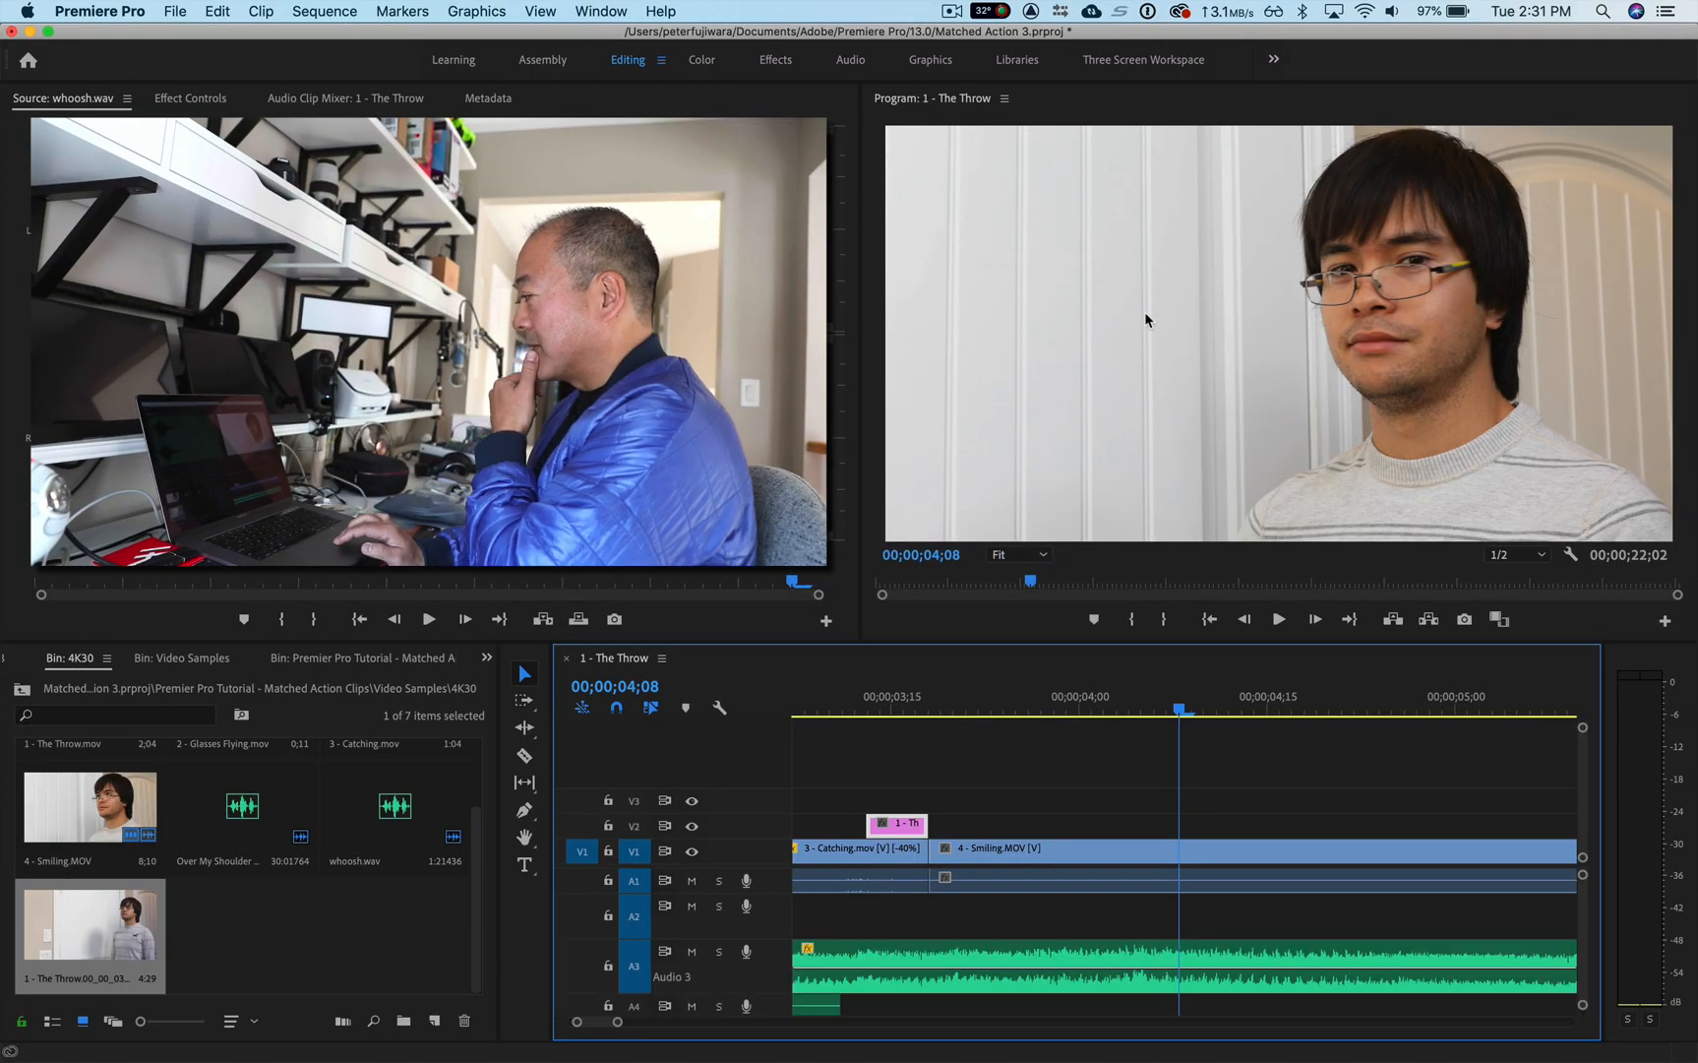
pyautogui.click(882, 701)
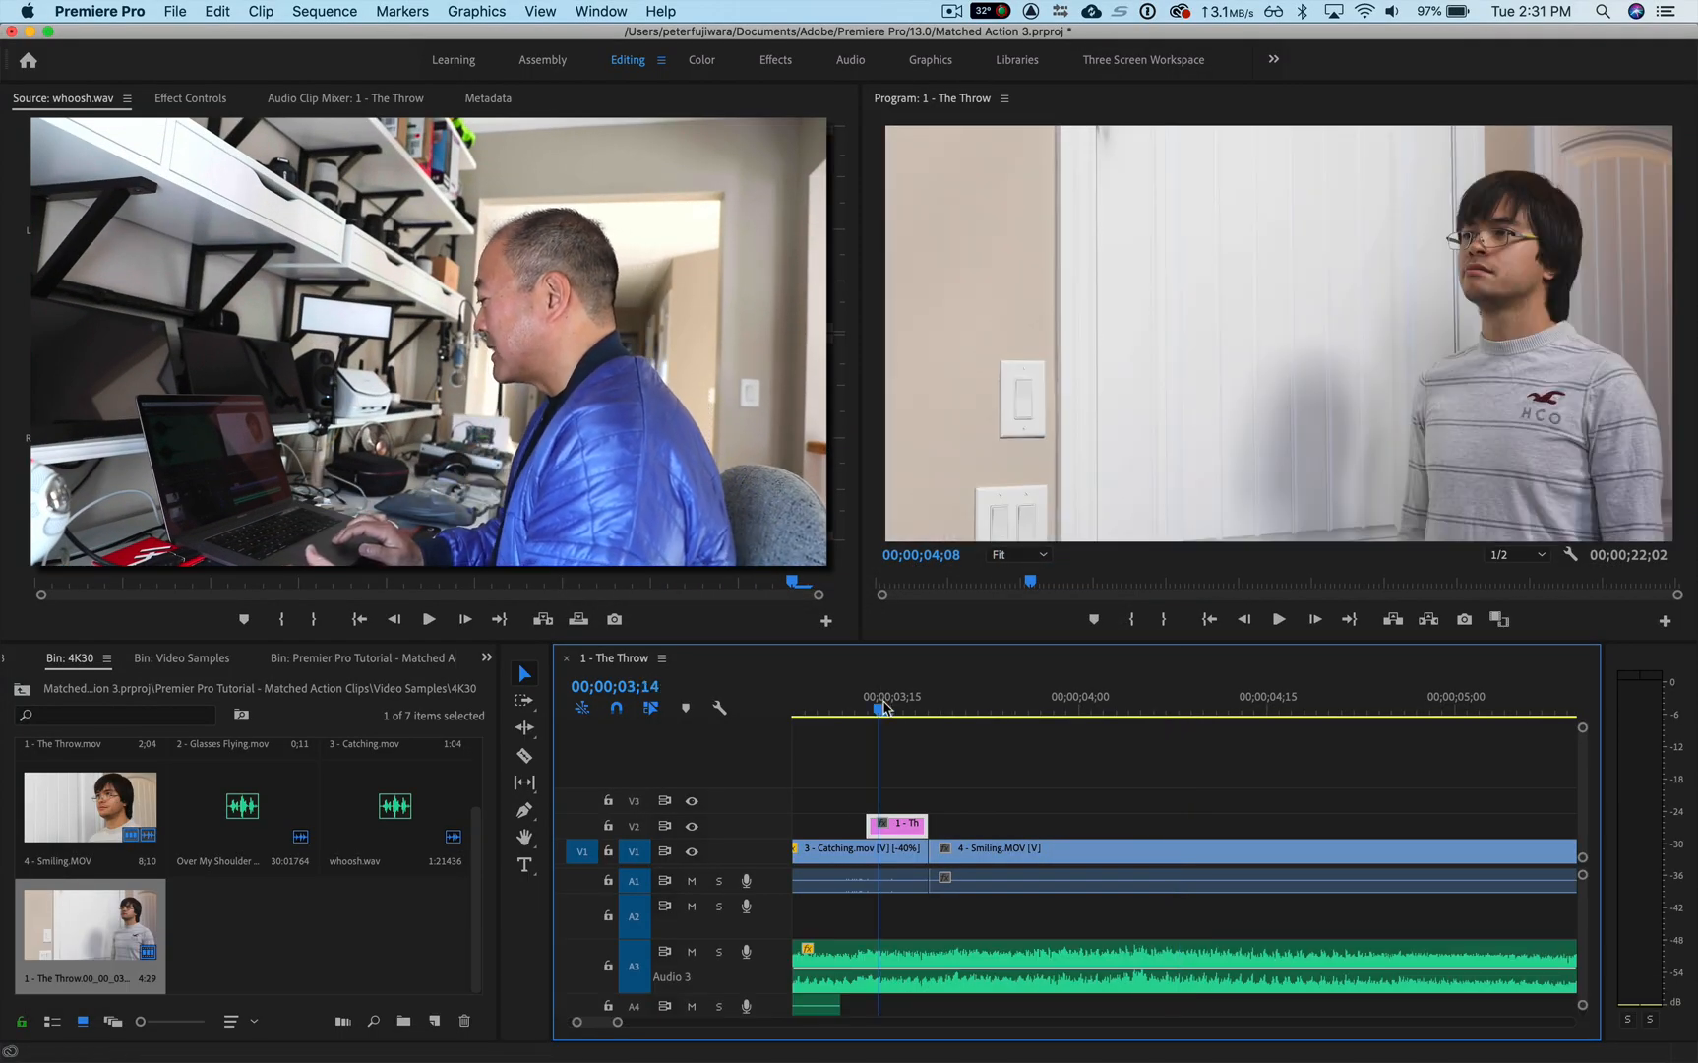
pyautogui.click(1065, 379)
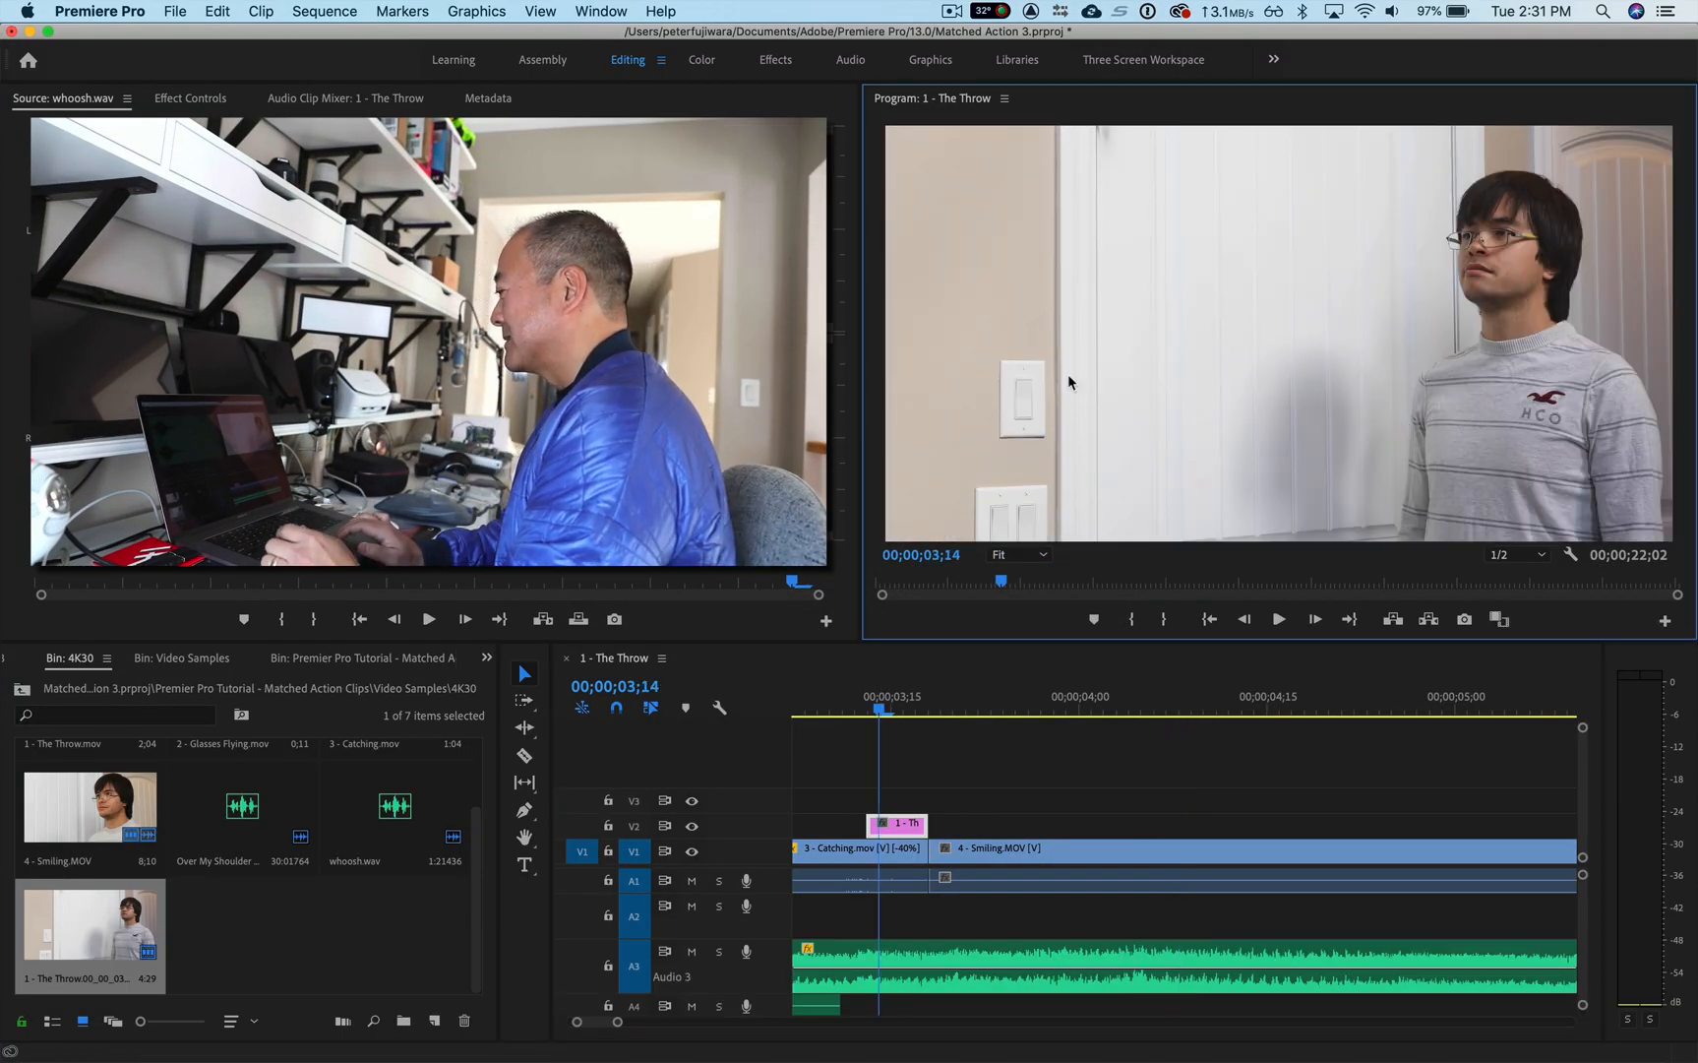
pyautogui.press('`')
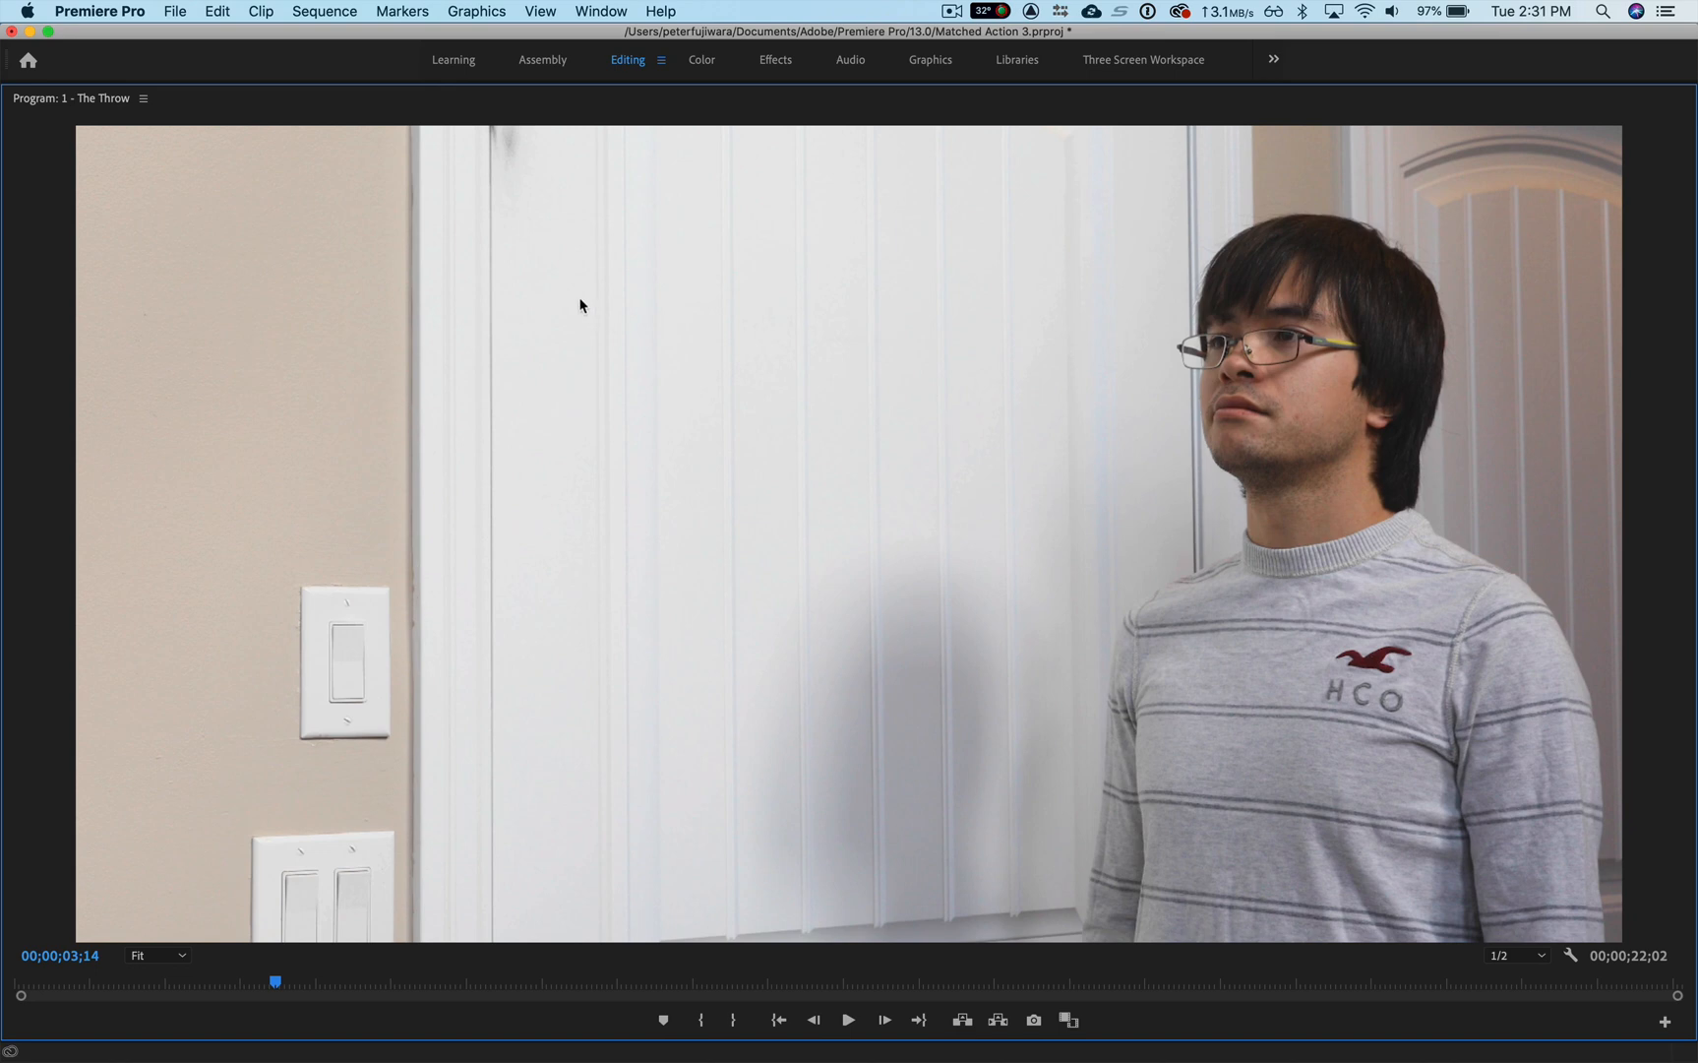
pyautogui.press('`')
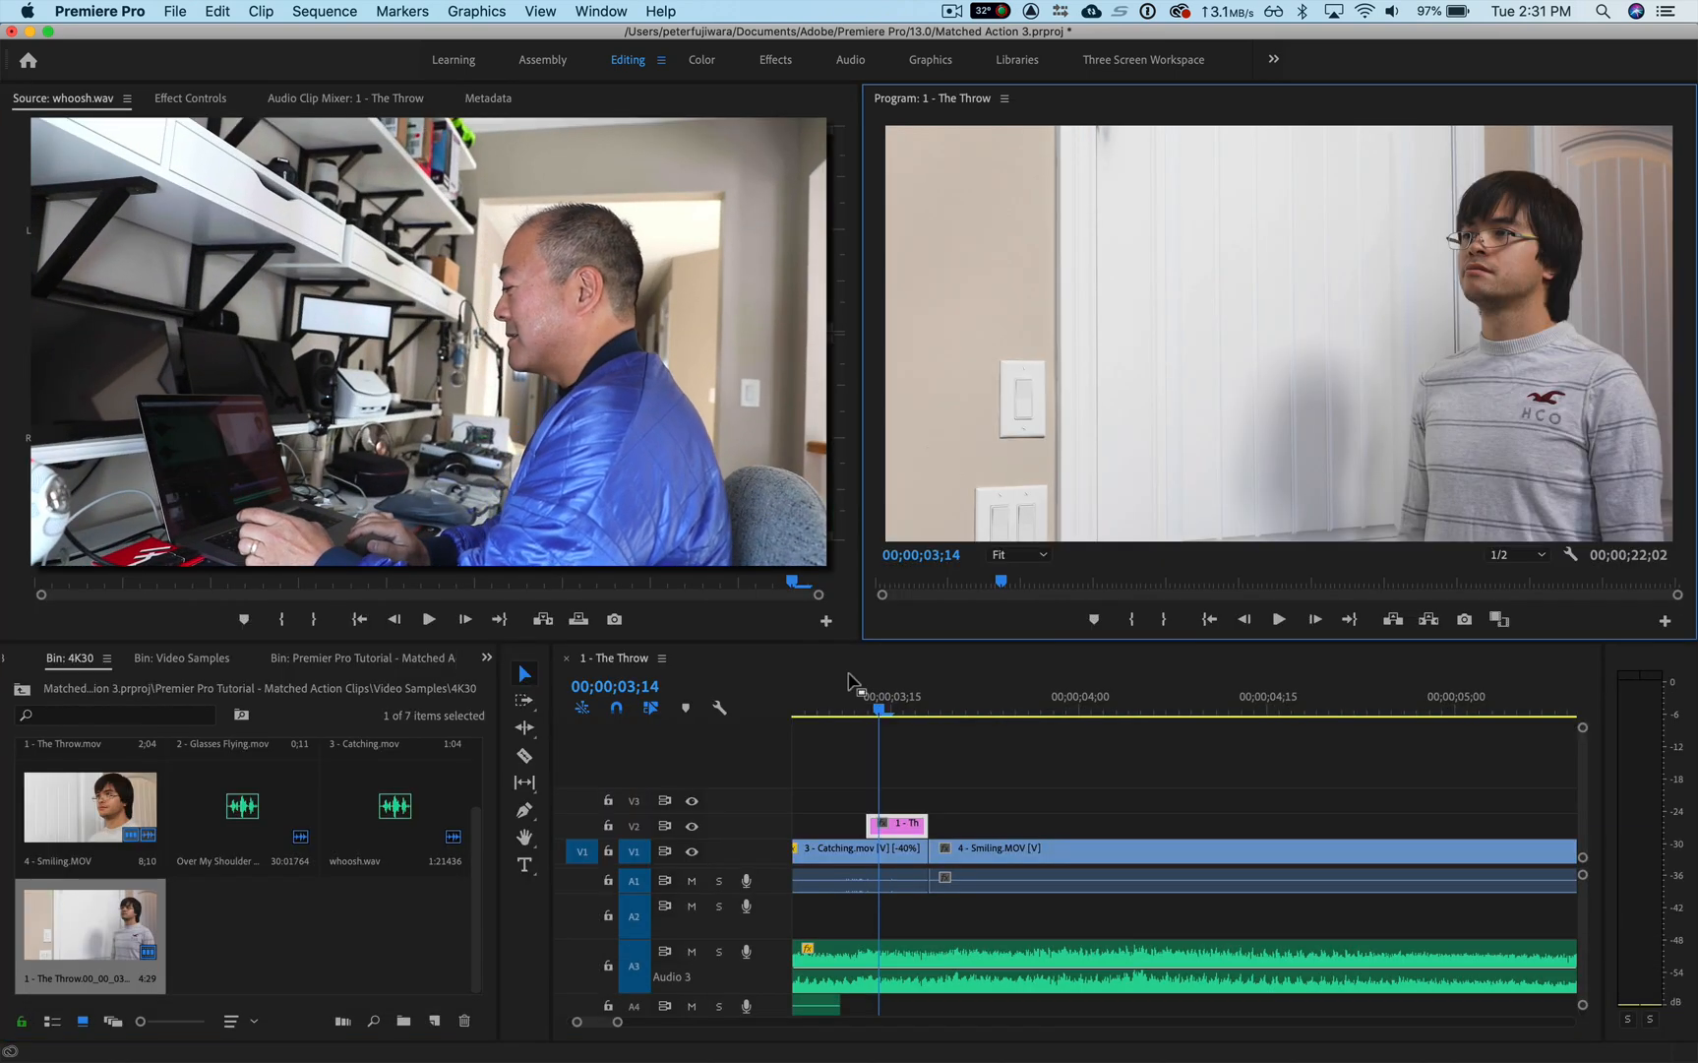
# Step: Play the whole sequence from its start through the retouched still into 4 - Smiling, stopping at about 00;00;05;14
pyautogui.click(876, 708)
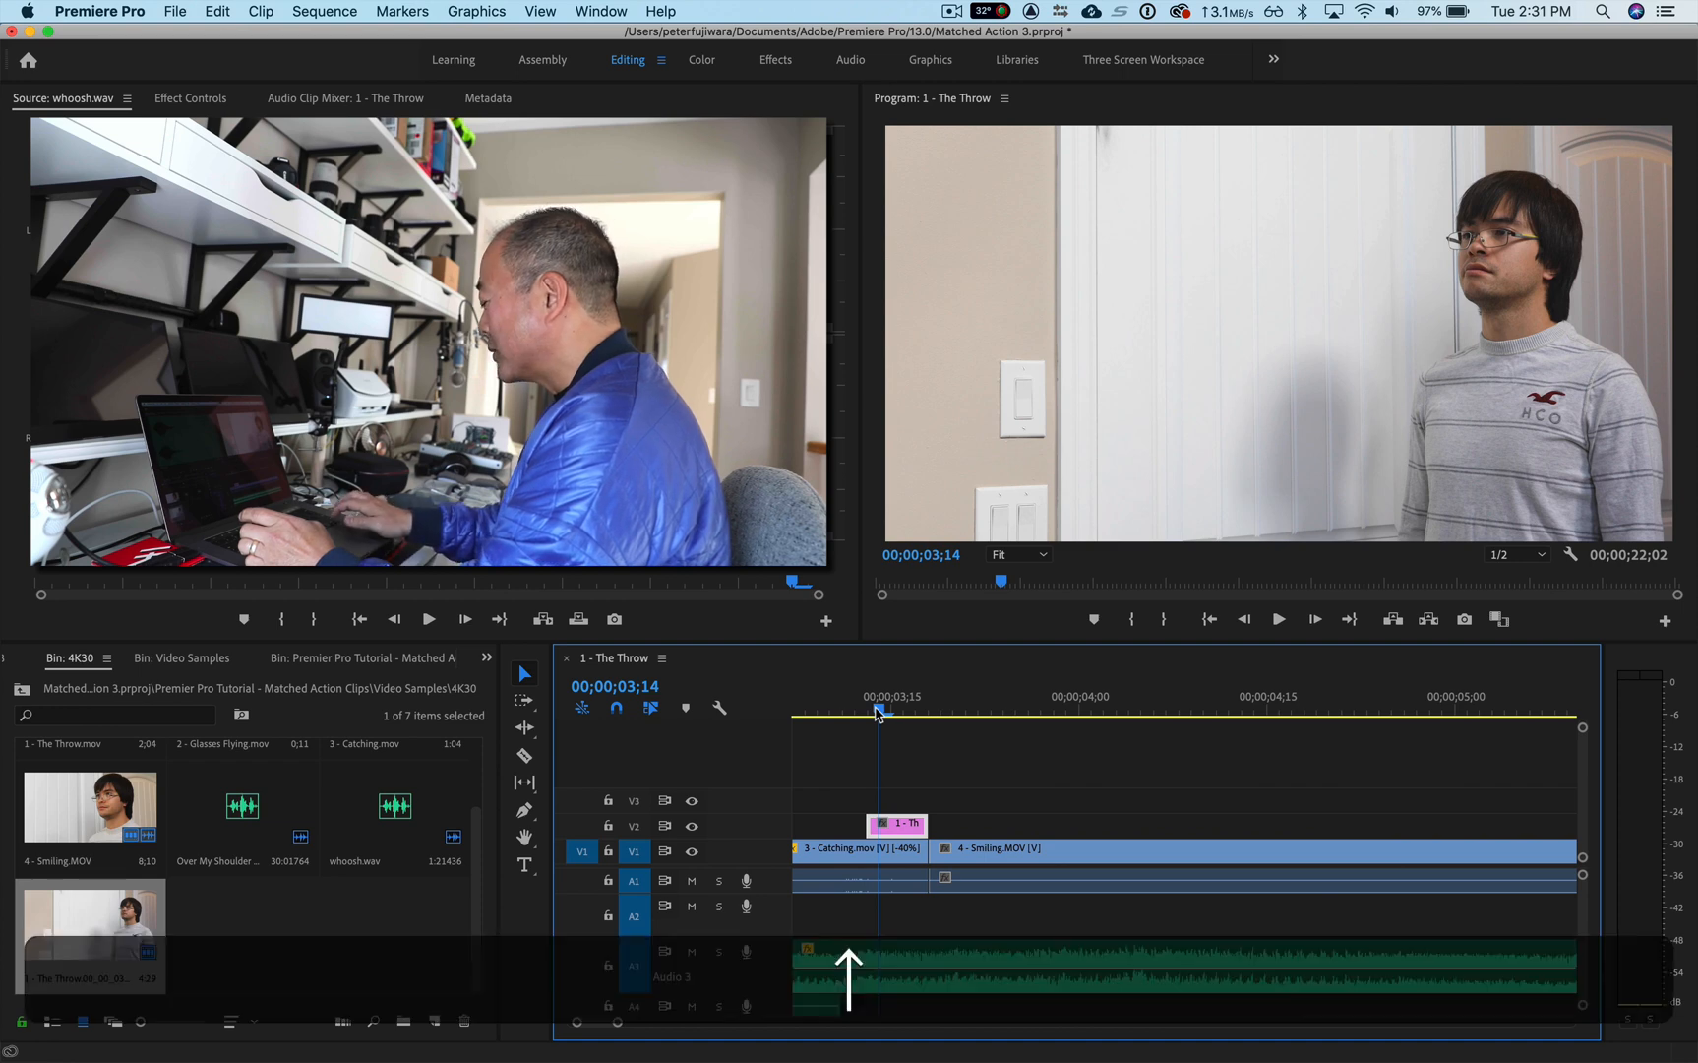
pyautogui.press('Home')
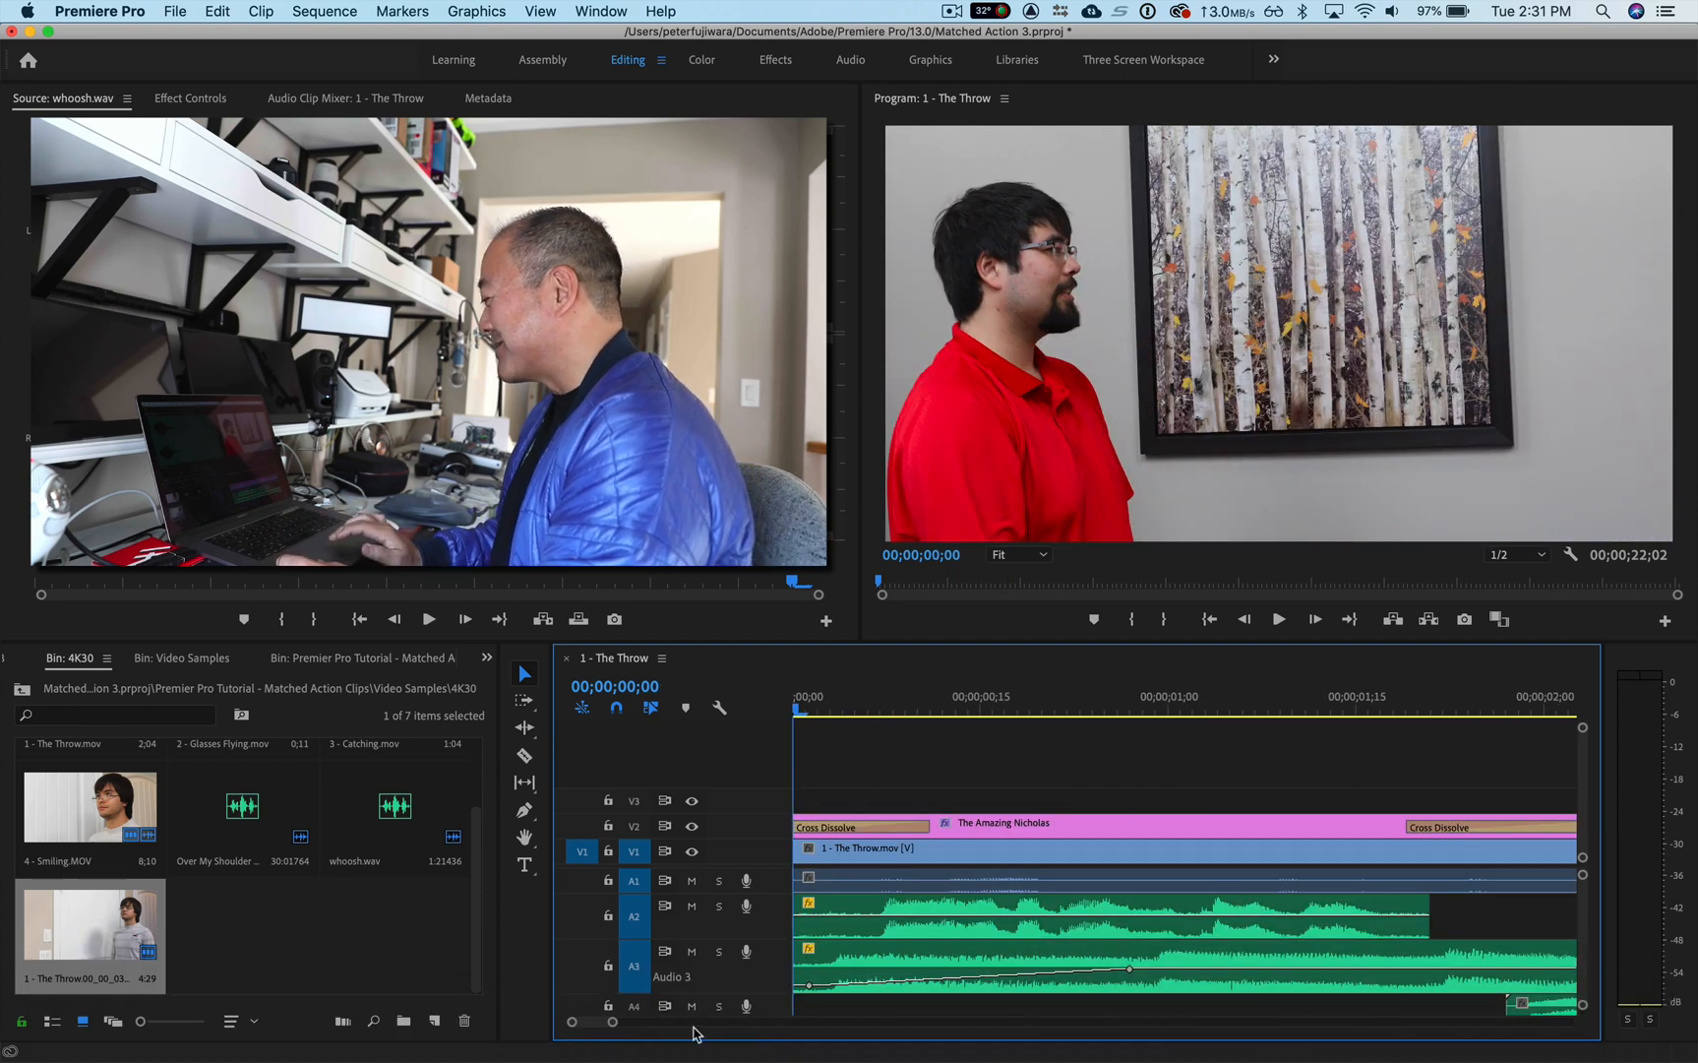
pyautogui.moveTo(612, 1021); pyautogui.dragTo(781, 1024)
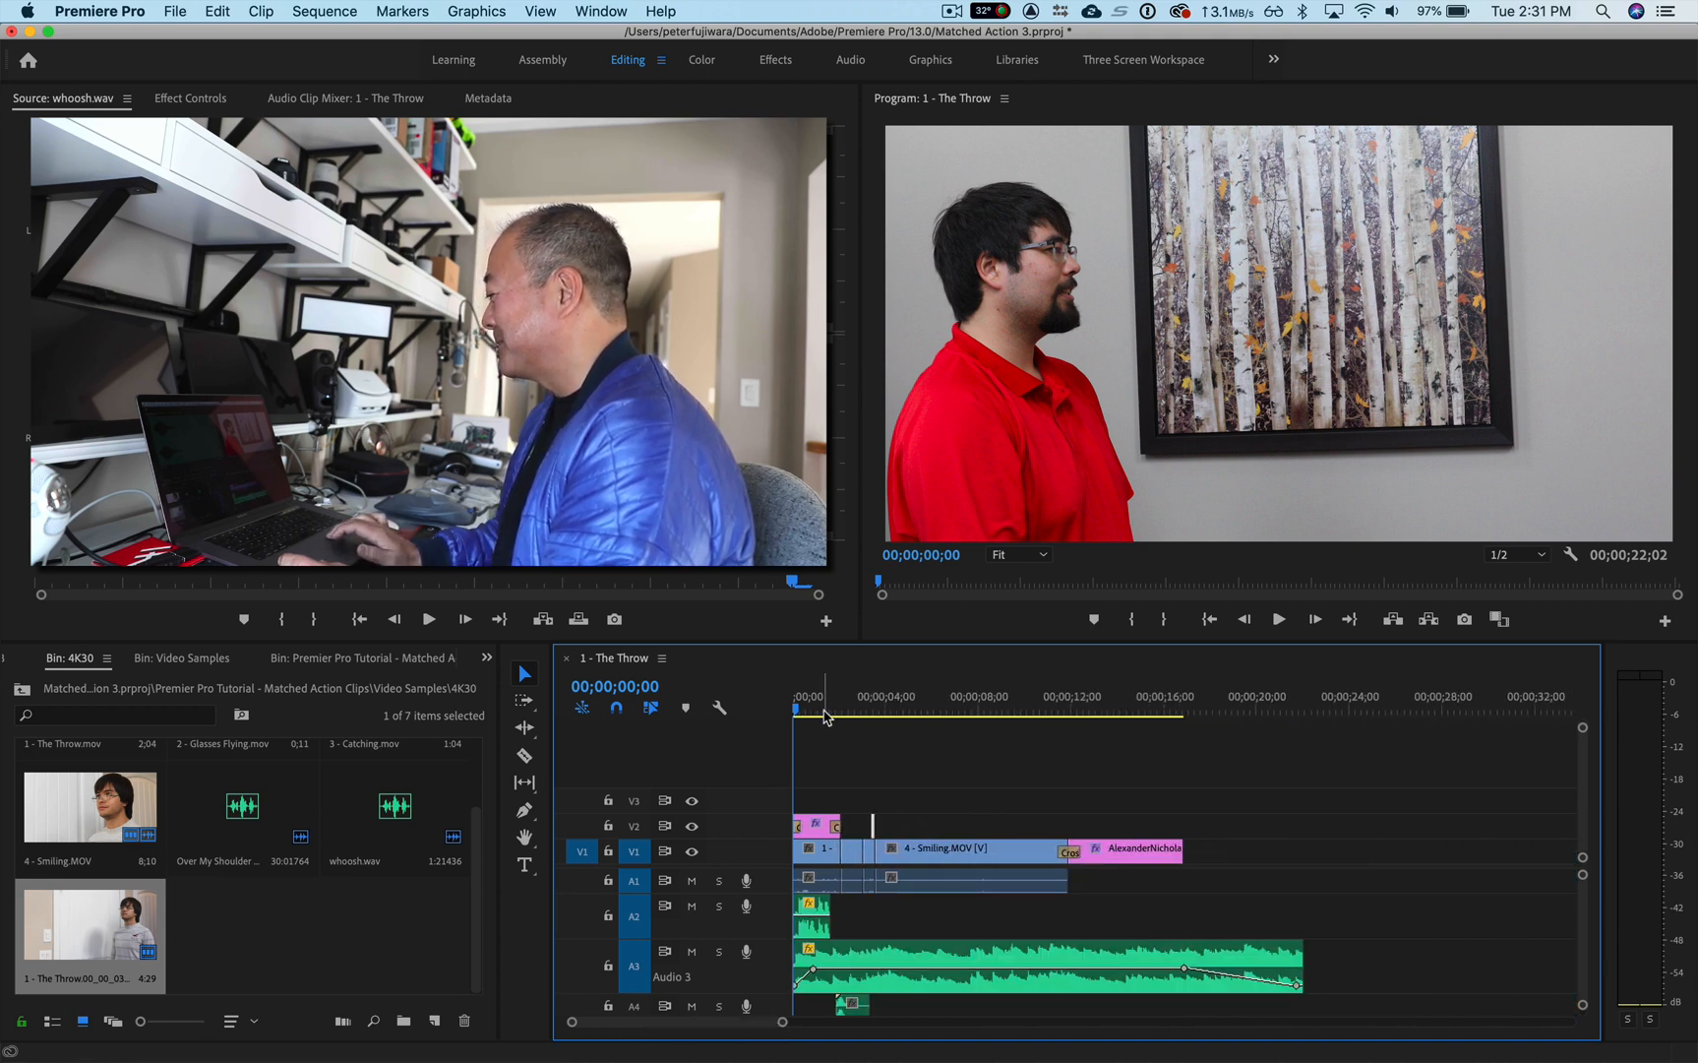
pyautogui.press('space')
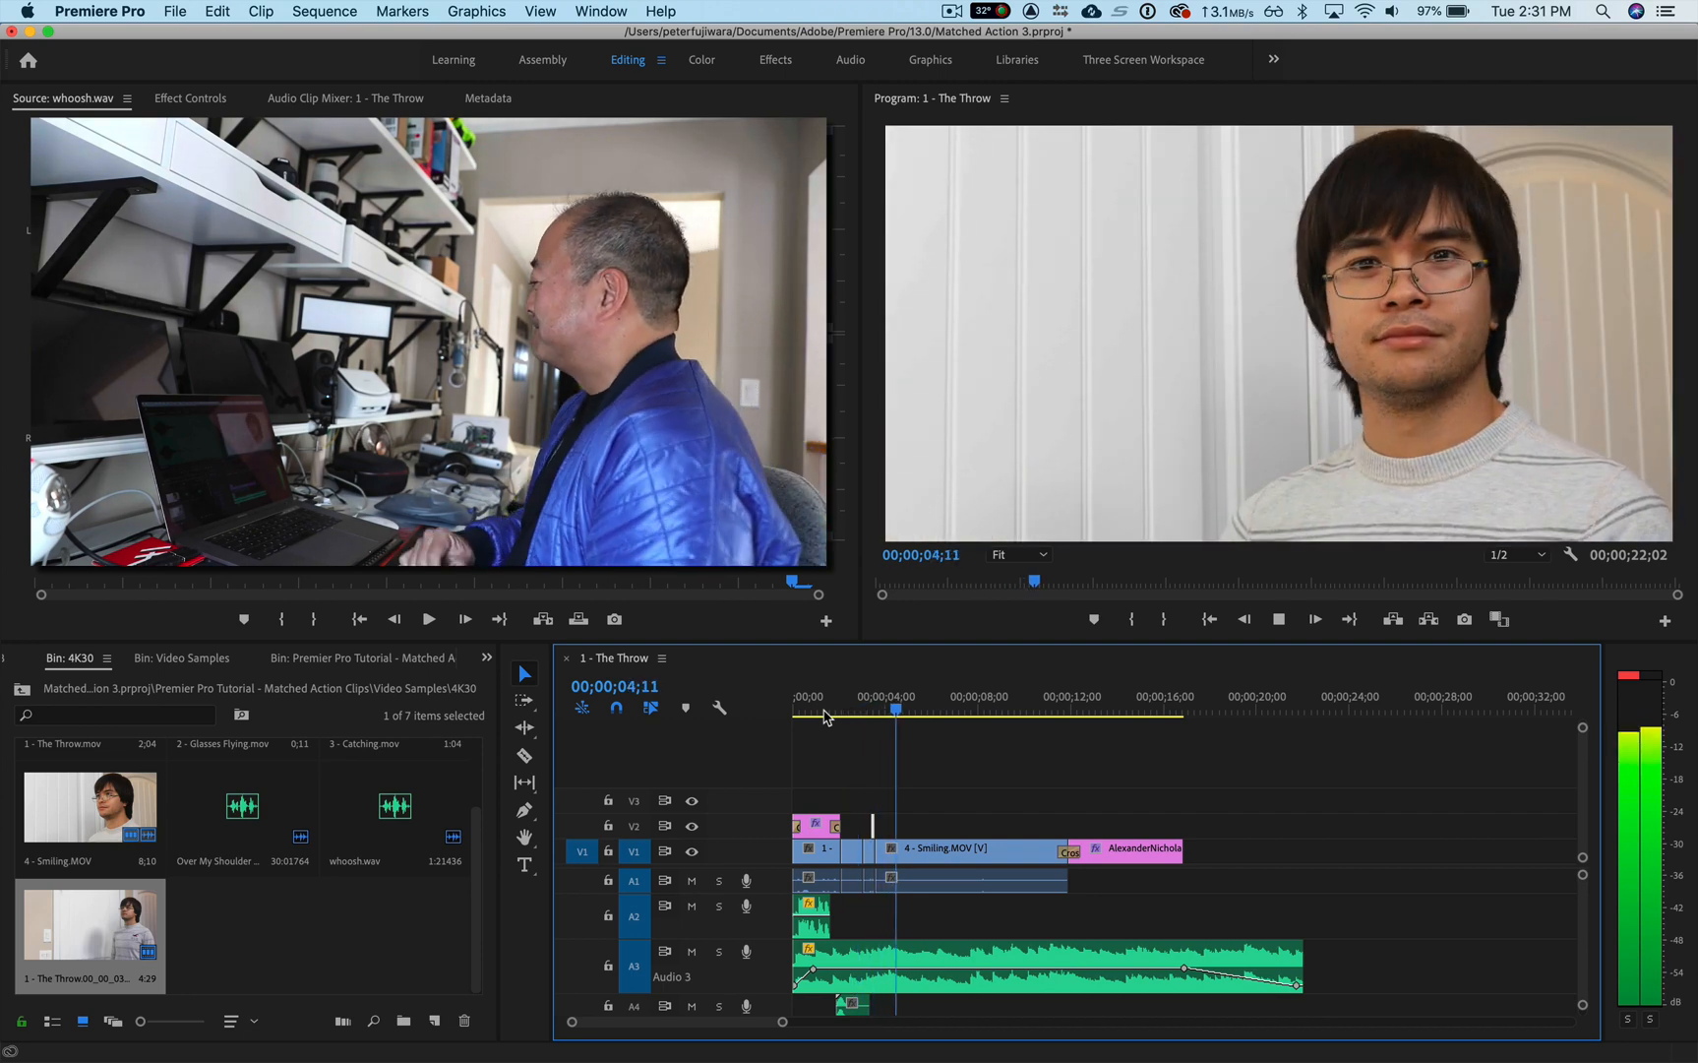
pyautogui.press('space')
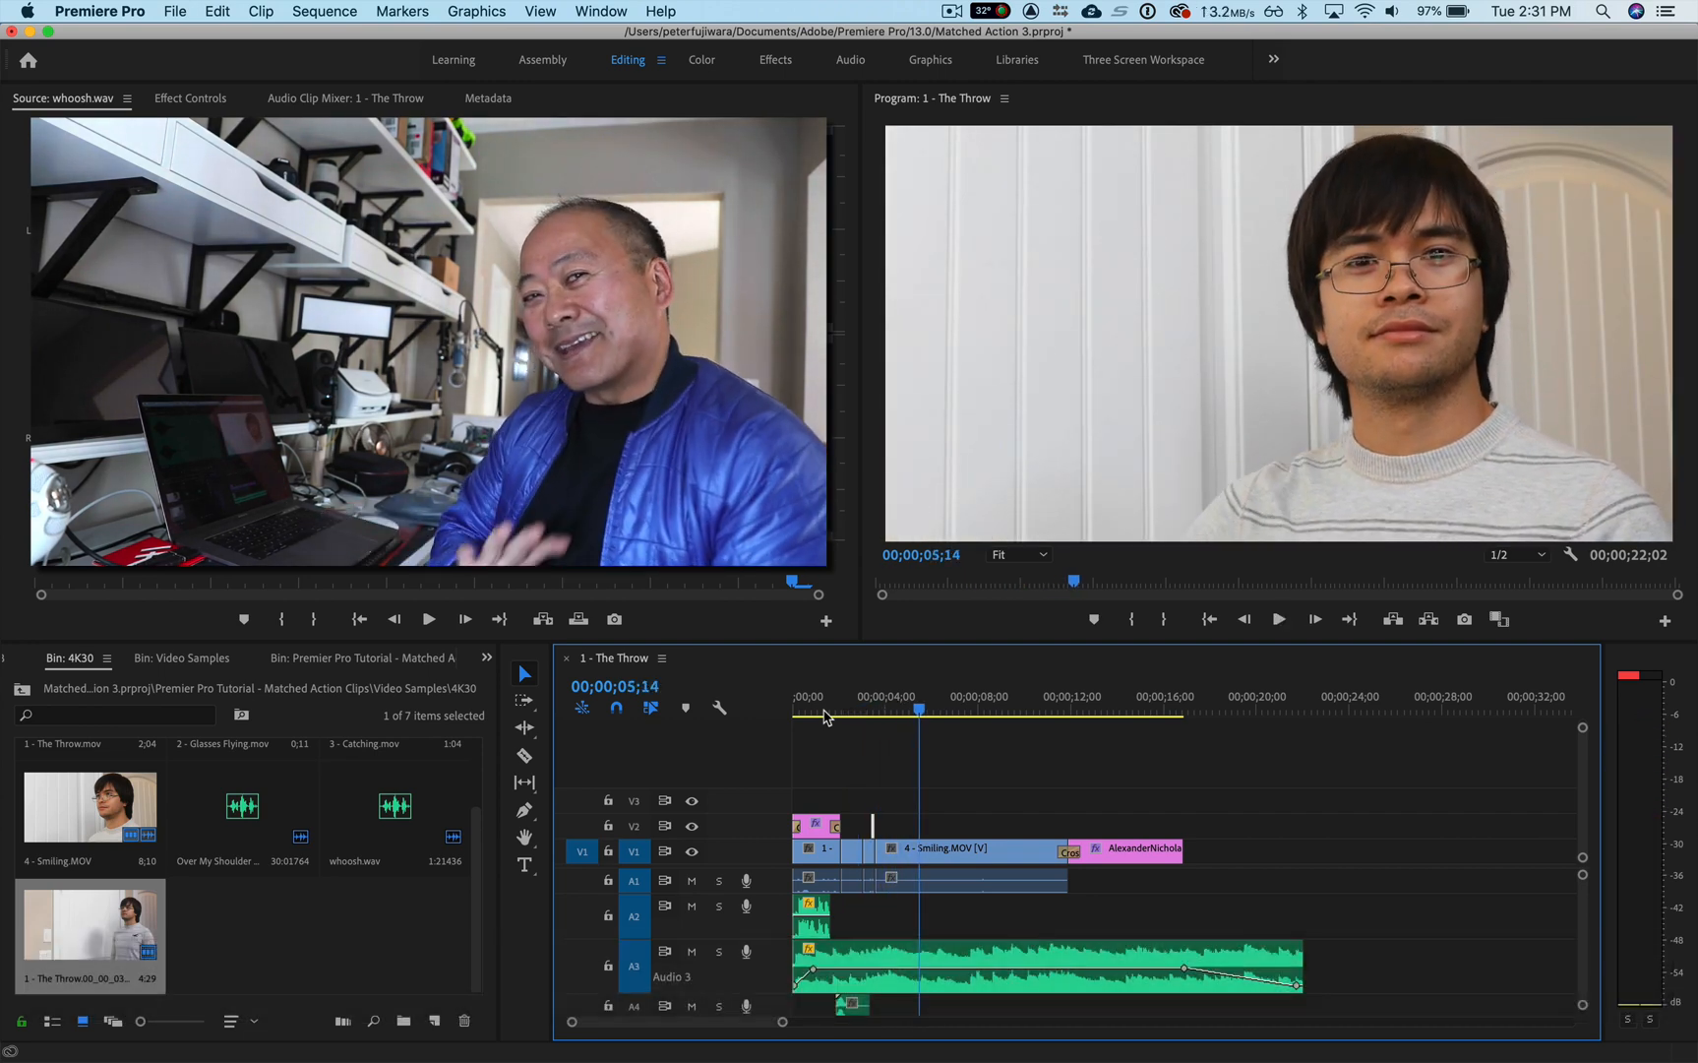